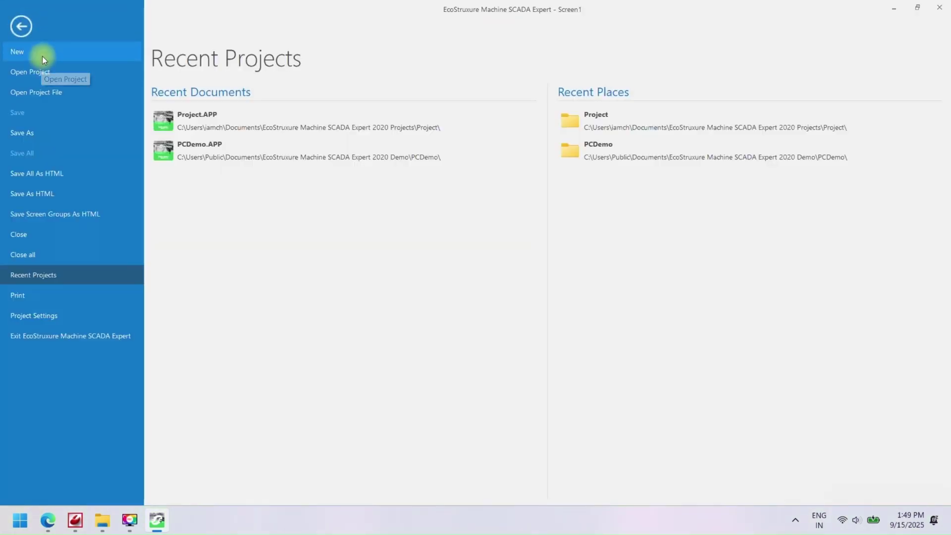
Create a new Supervision-type project named pr1 and confirm it
{"action": "left_click", "coordinate": [42, 59]}
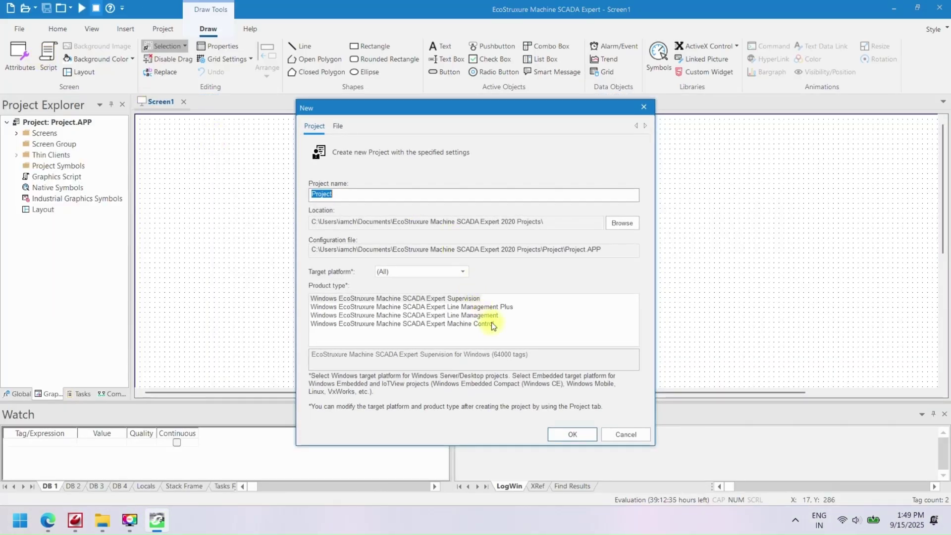
{"action": "left_click", "coordinate": [432, 325]}
{"action": "left_click", "coordinate": [439, 316]}
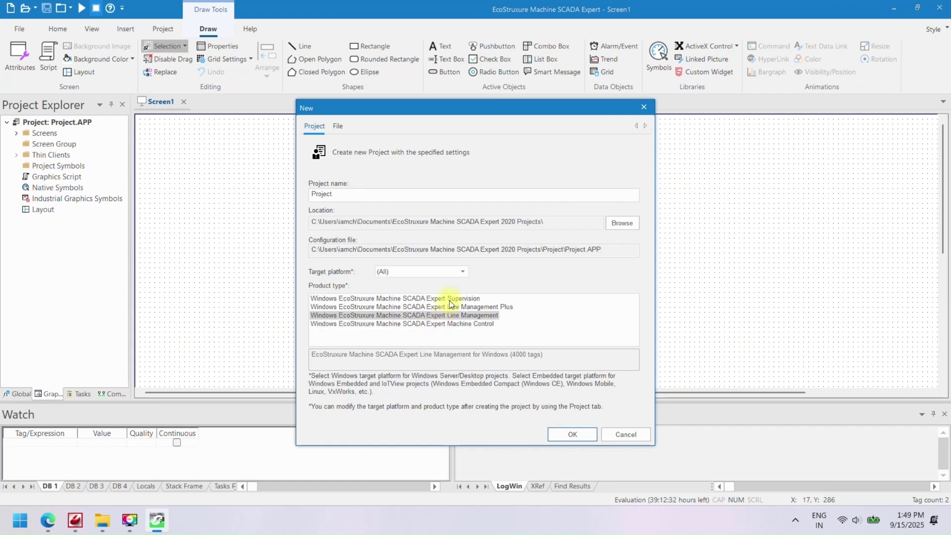
{"action": "left_click", "coordinate": [449, 299]}
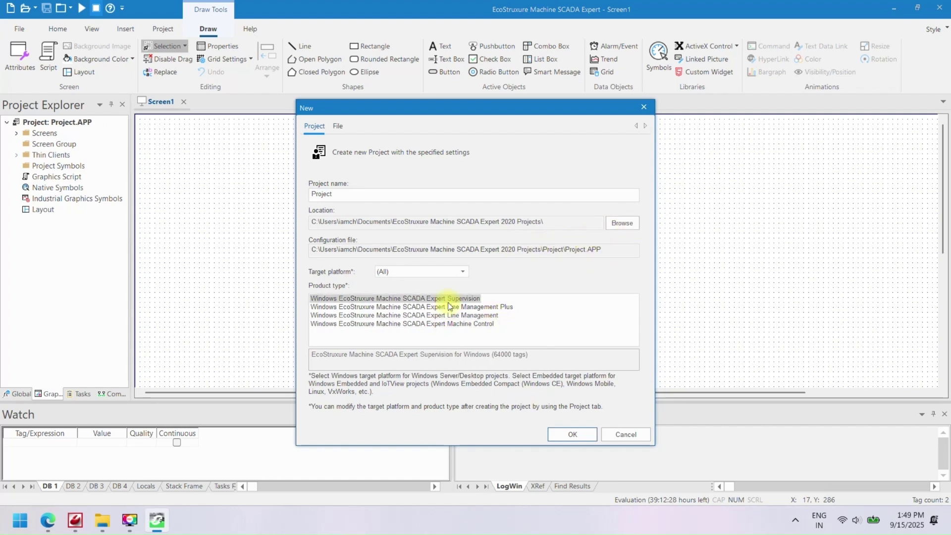
{"action": "left_click", "coordinate": [375, 194]}
{"action": "key", "text": "BackSpace"}
{"action": "key", "text": "BackSpace"}
{"action": "key", "text": "BackSpace"}
{"action": "key", "text": "BackSpace"}
{"action": "key", "text": "BackSpace"}
{"action": "key", "text": "BackSpace"}
{"action": "key", "text": "BackSpace"}
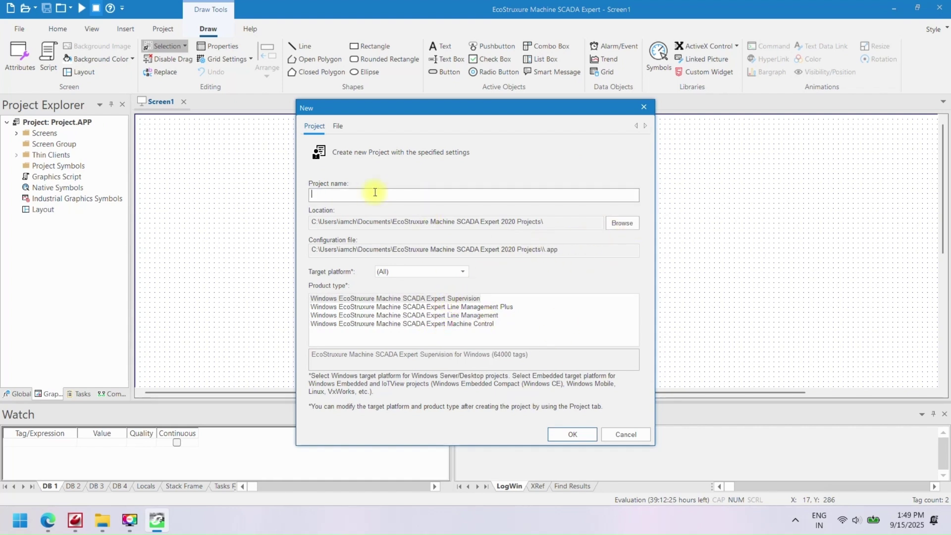
{"action": "type", "text": "pr1"}
{"action": "left_click", "coordinate": [339, 126]}
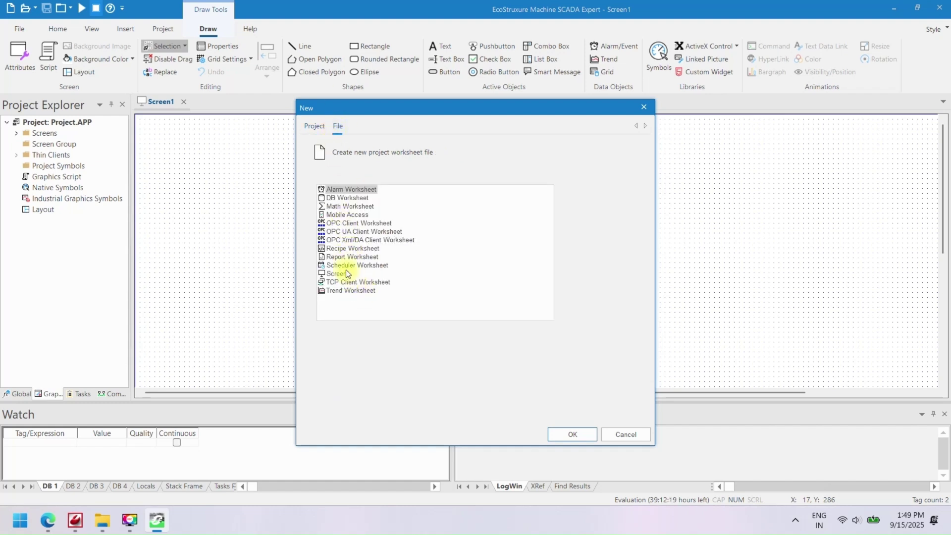
{"action": "left_click", "coordinate": [314, 126]}
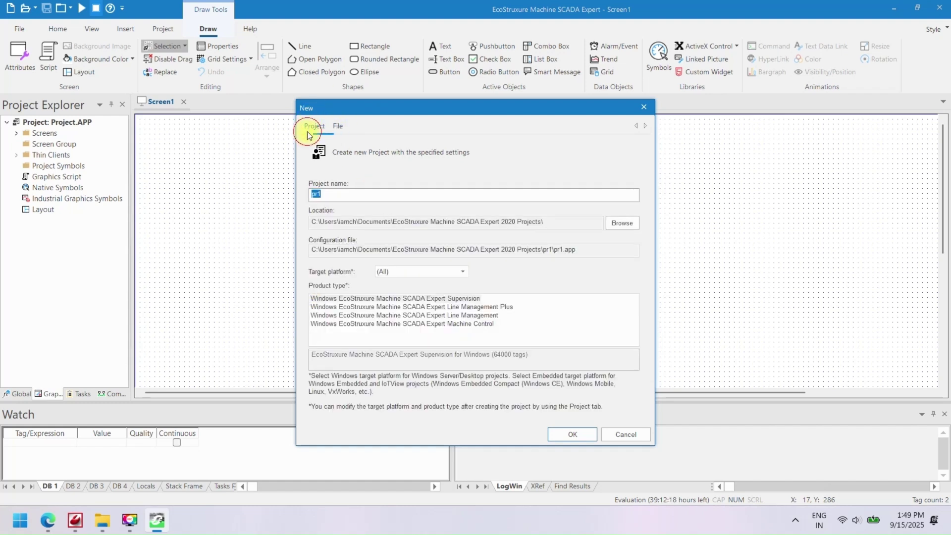
{"action": "left_click", "coordinate": [565, 440]}
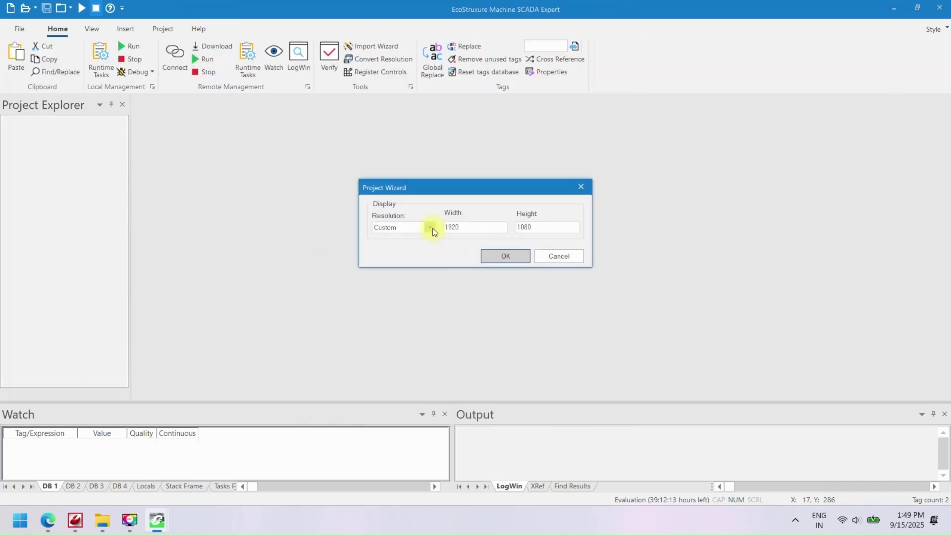
Set the project's display resolution to 1024 x 768
{"action": "left_click", "coordinate": [433, 227]}
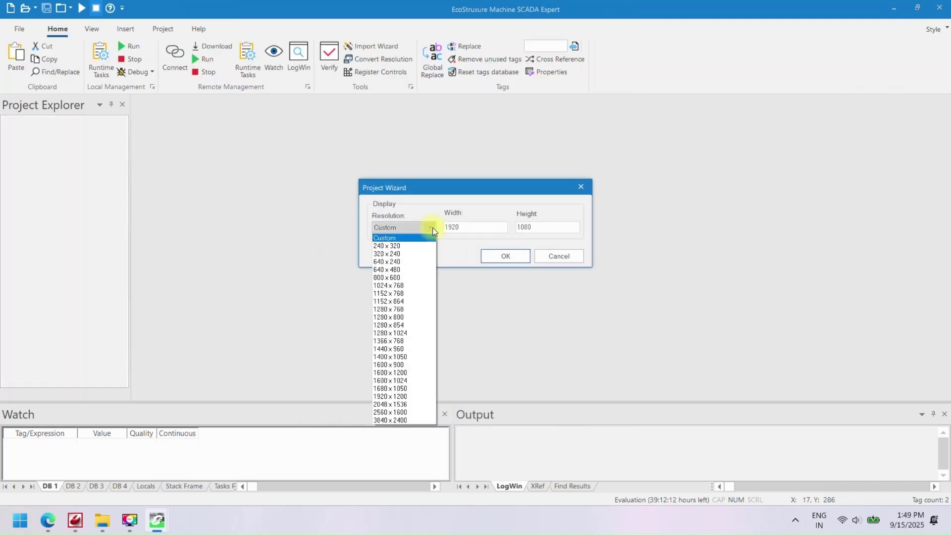
{"action": "left_click", "coordinate": [406, 285]}
{"action": "left_click", "coordinate": [495, 256]}
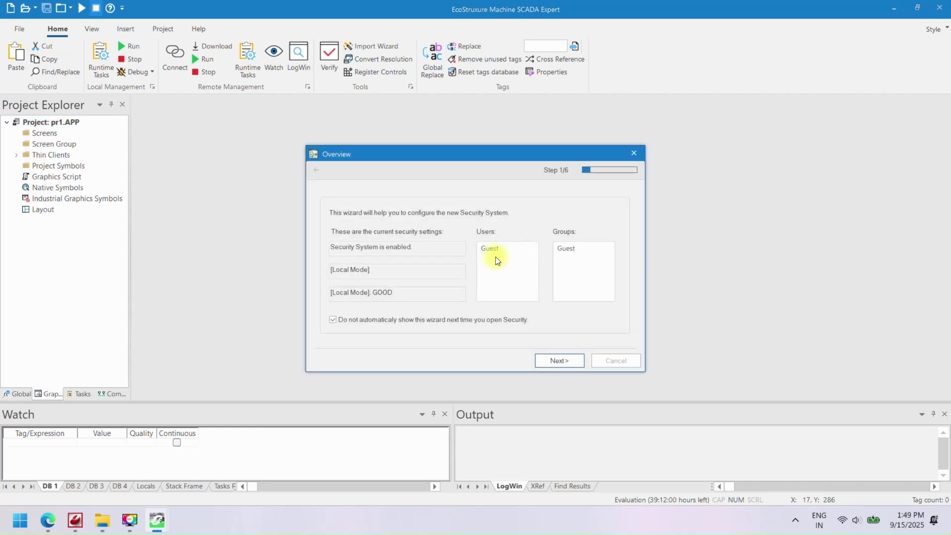
In the Security wizard, select the Guest user and enable the security system
{"action": "left_click", "coordinate": [447, 323]}
{"action": "left_click", "coordinate": [505, 259]}
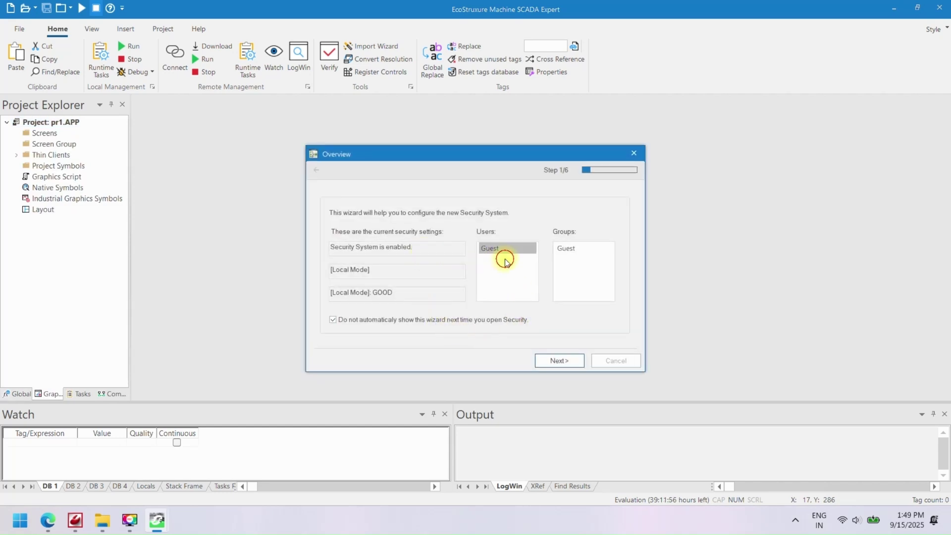
{"action": "left_click", "coordinate": [546, 361]}
{"action": "left_click", "coordinate": [546, 361]}
{"action": "left_click", "coordinate": [512, 301]}
{"action": "left_click", "coordinate": [551, 355]}
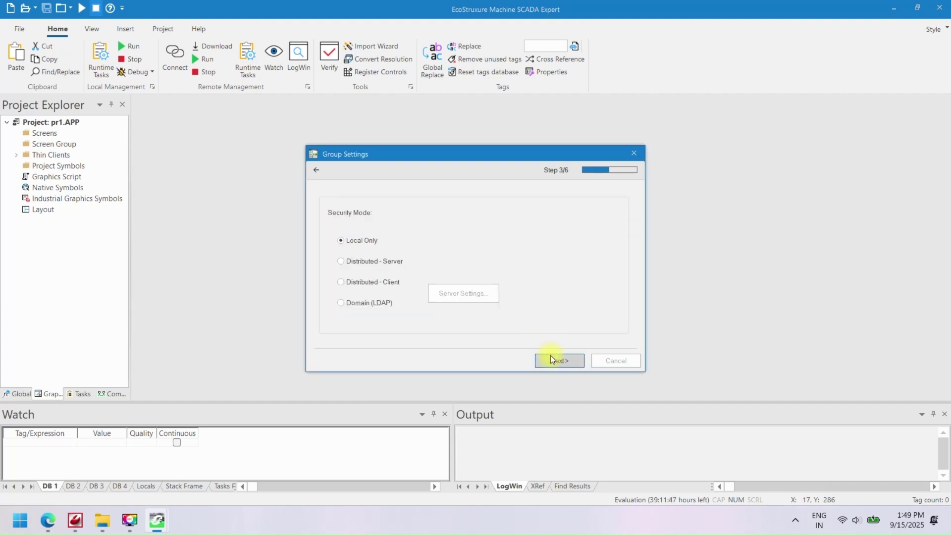
Try Domain (LDAP) mode and test an LDAP server connection, which fails
{"action": "left_click", "coordinate": [381, 301]}
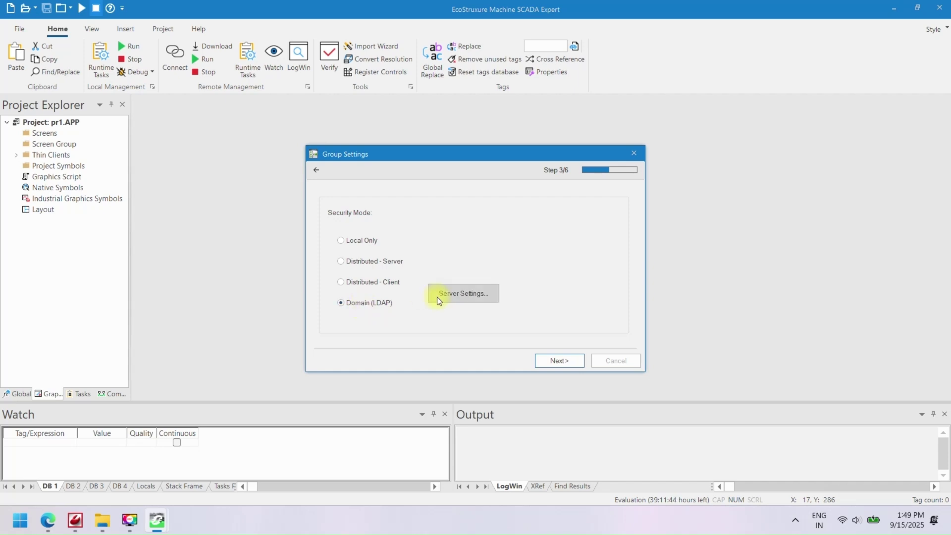
{"action": "left_click", "coordinate": [438, 295]}
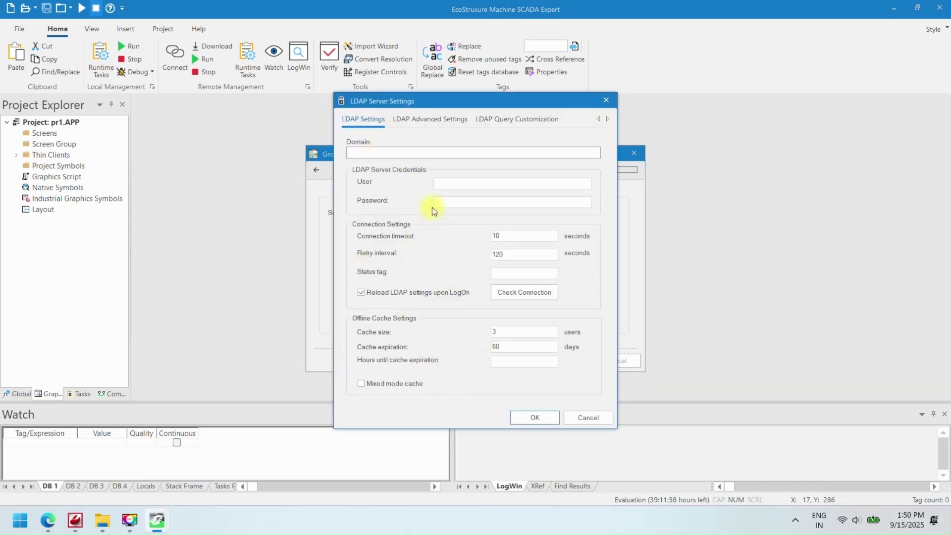
{"action": "type", "text": "localhost"}
{"action": "left_click", "coordinate": [538, 294]}
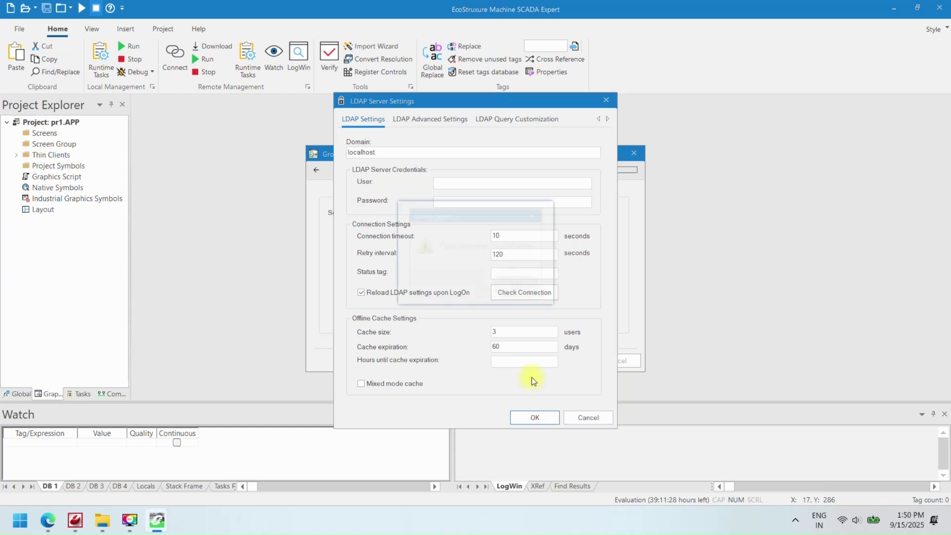
{"action": "left_click", "coordinate": [533, 287]}
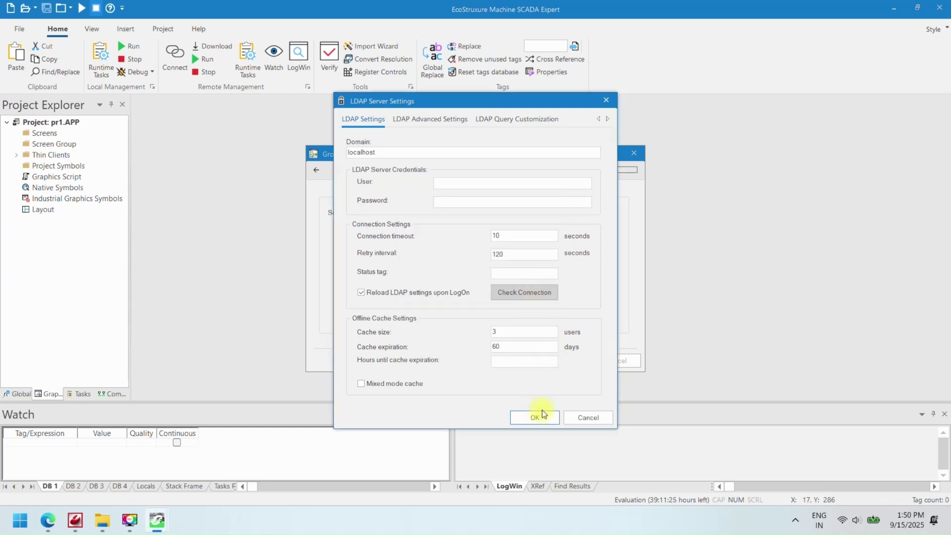
{"action": "left_click", "coordinate": [573, 415]}
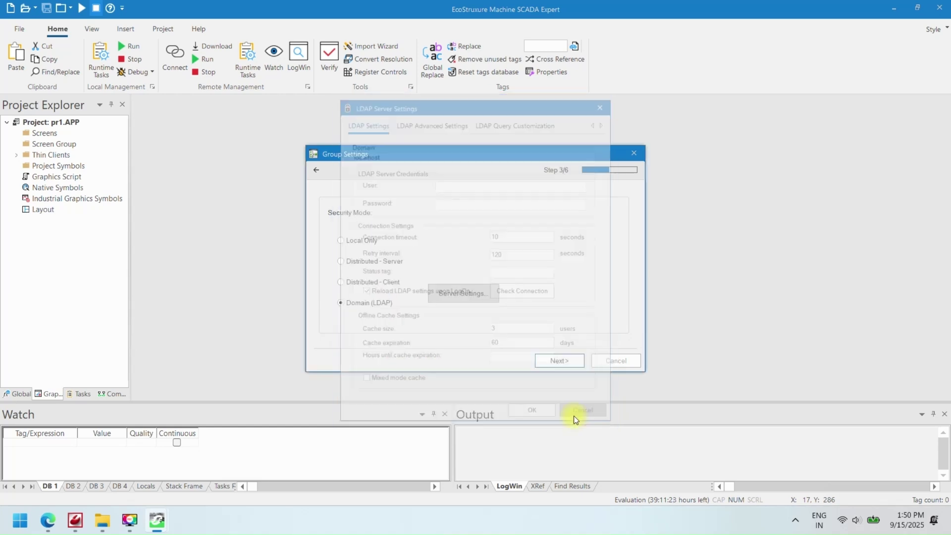
Revert to Local Only mode, keep the Guest user, and finish the security setup
{"action": "left_click", "coordinate": [346, 239]}
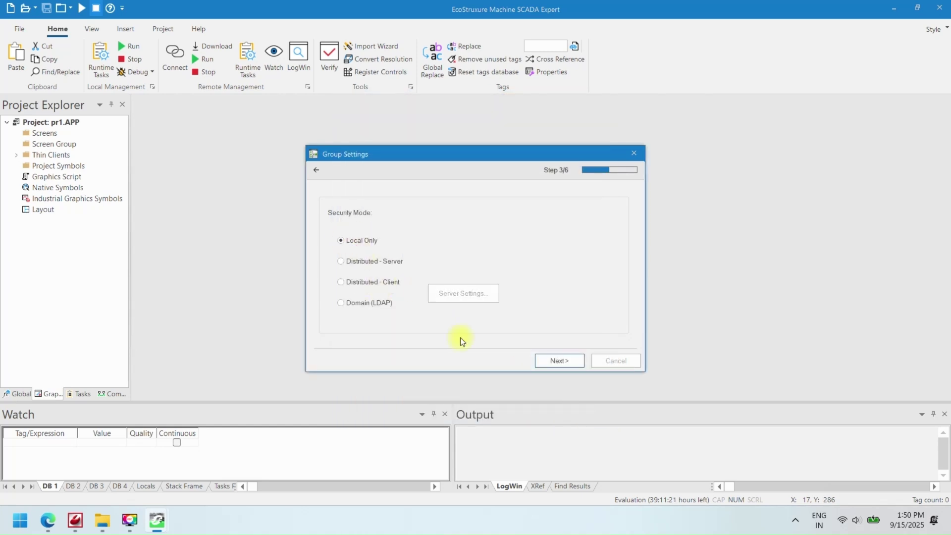
{"action": "left_click", "coordinate": [569, 363]}
{"action": "left_click", "coordinate": [569, 363]}
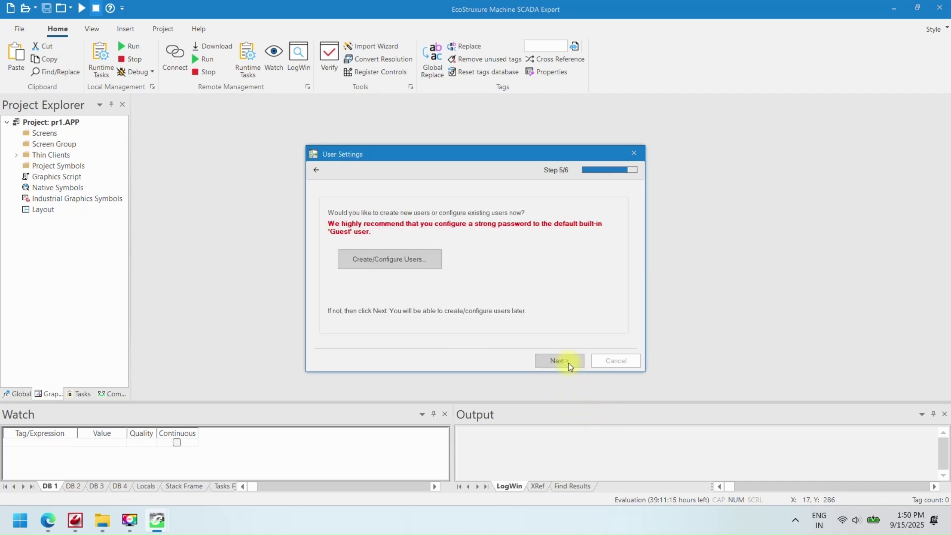
{"action": "left_click", "coordinate": [559, 360]}
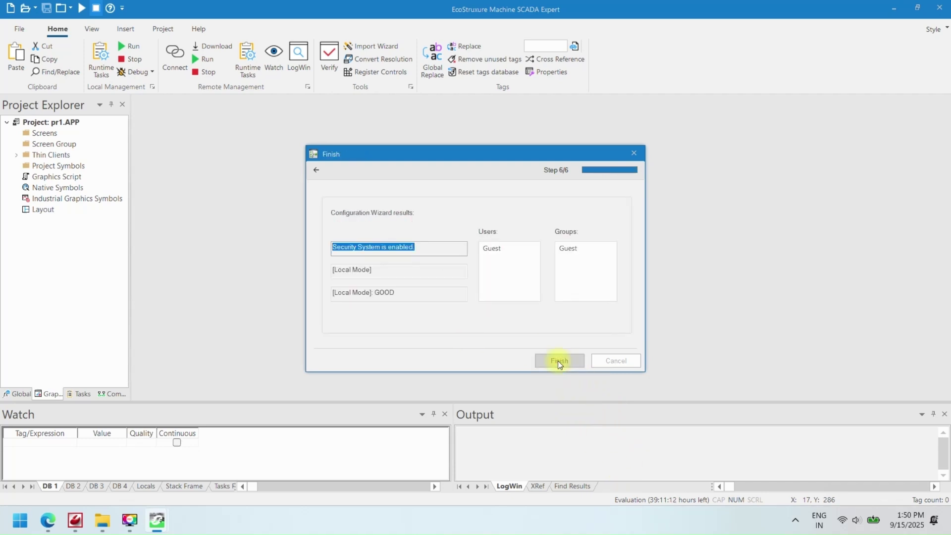
{"action": "left_click", "coordinate": [484, 244]}
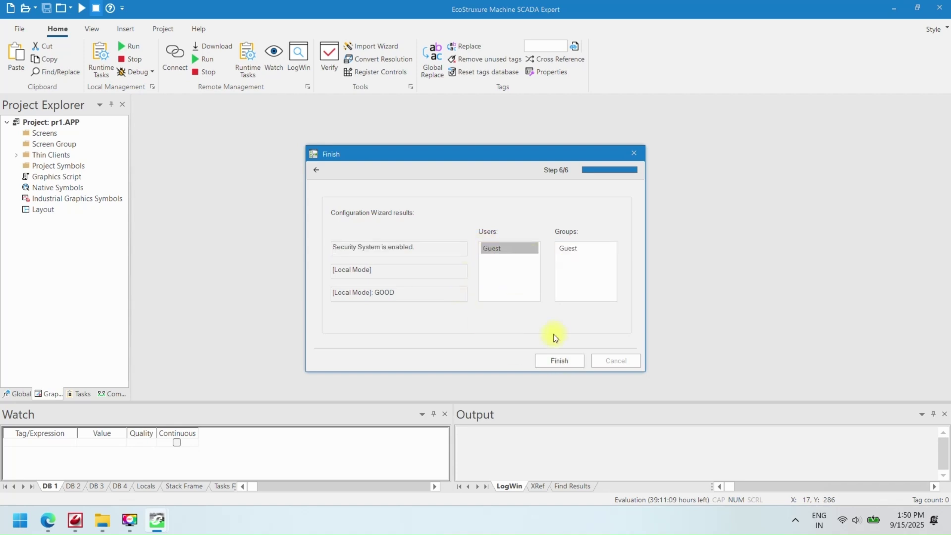
{"action": "left_click", "coordinate": [557, 359]}
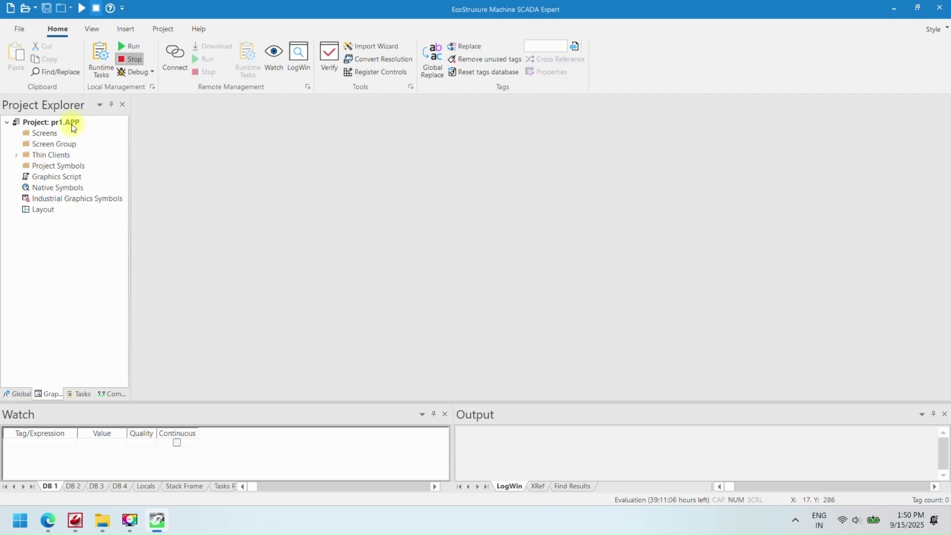
Insert a new screen described as home with BMP background format
{"action": "left_click", "coordinate": [45, 133]}
{"action": "right_click", "coordinate": [46, 134]}
{"action": "left_click", "coordinate": [58, 139]}
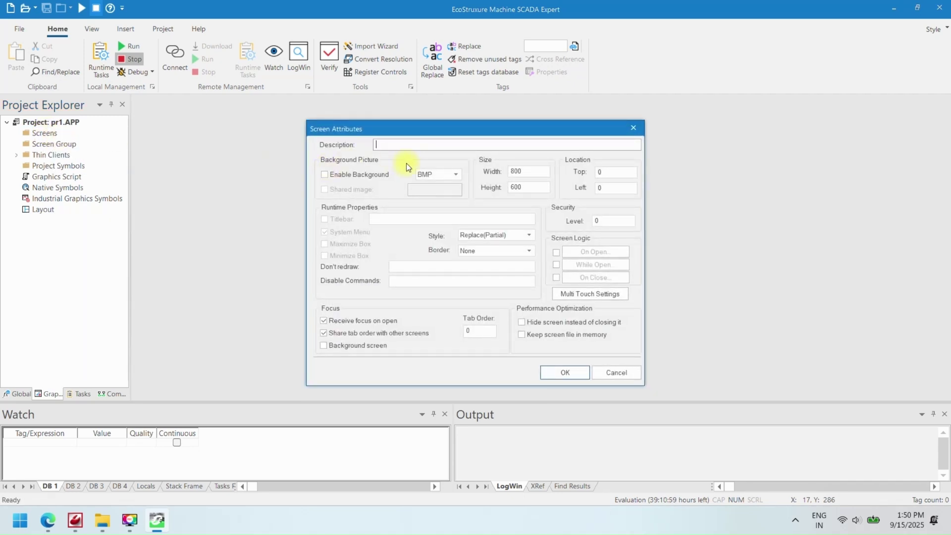
{"action": "type", "text": "scree"}
{"action": "left_click", "coordinate": [447, 176]}
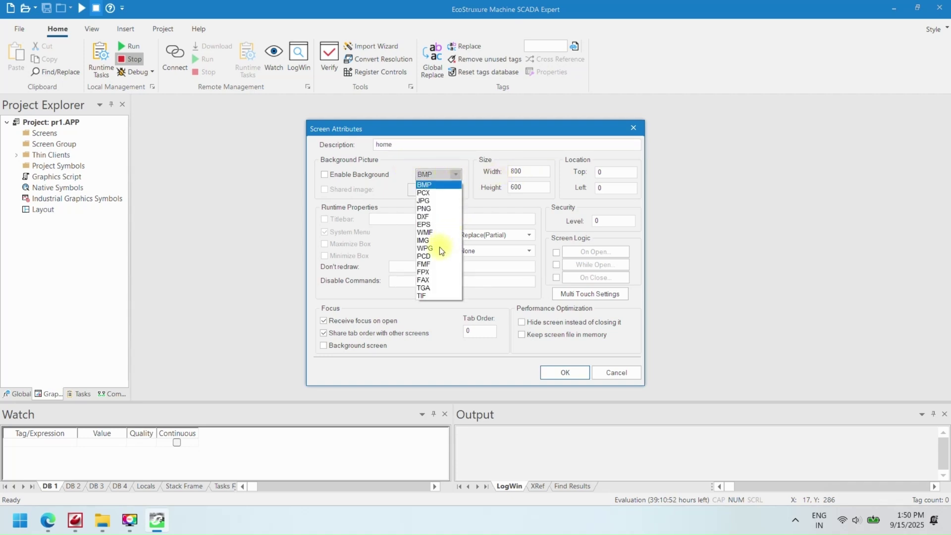
{"action": "left_click", "coordinate": [451, 186]}
{"action": "left_click", "coordinate": [554, 372]}
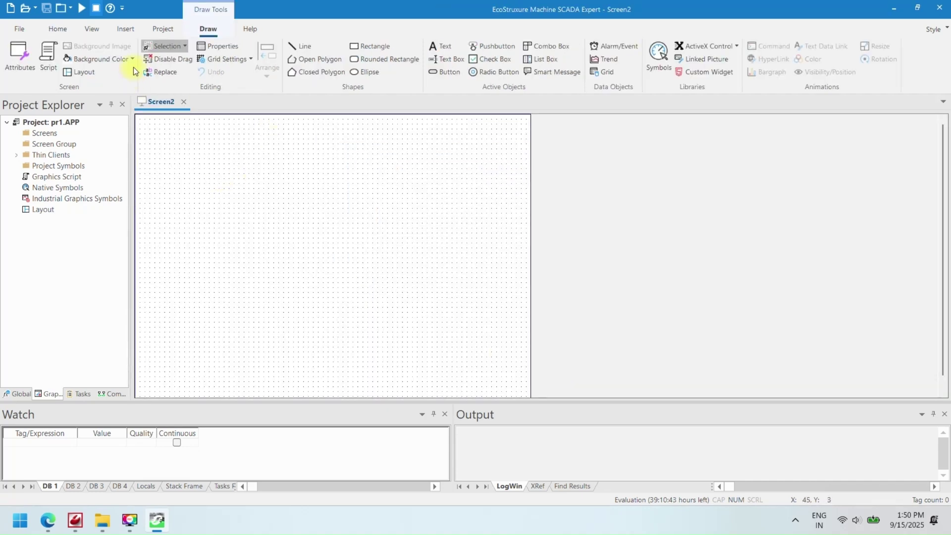
{"action": "left_click", "coordinate": [131, 59]}
{"action": "left_click", "coordinate": [97, 153]}
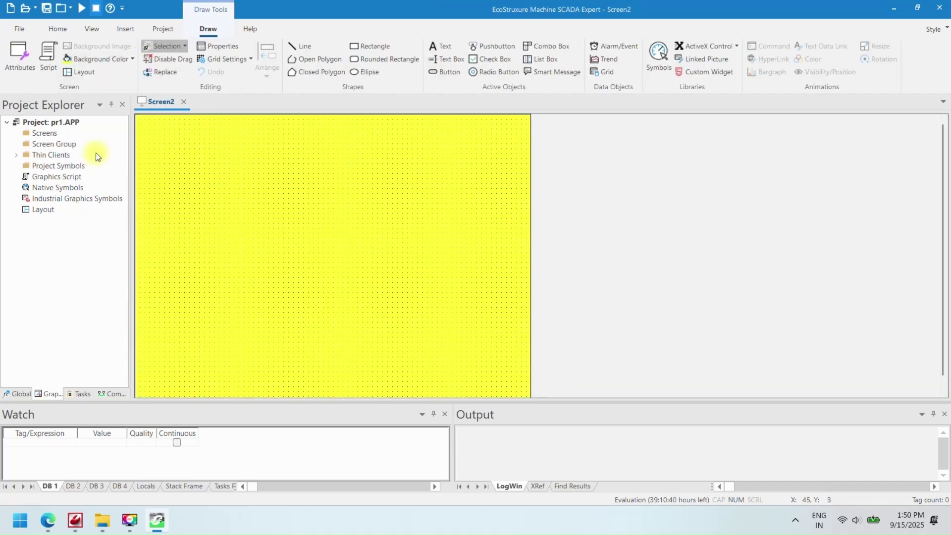
{"action": "left_click", "coordinate": [129, 59]}
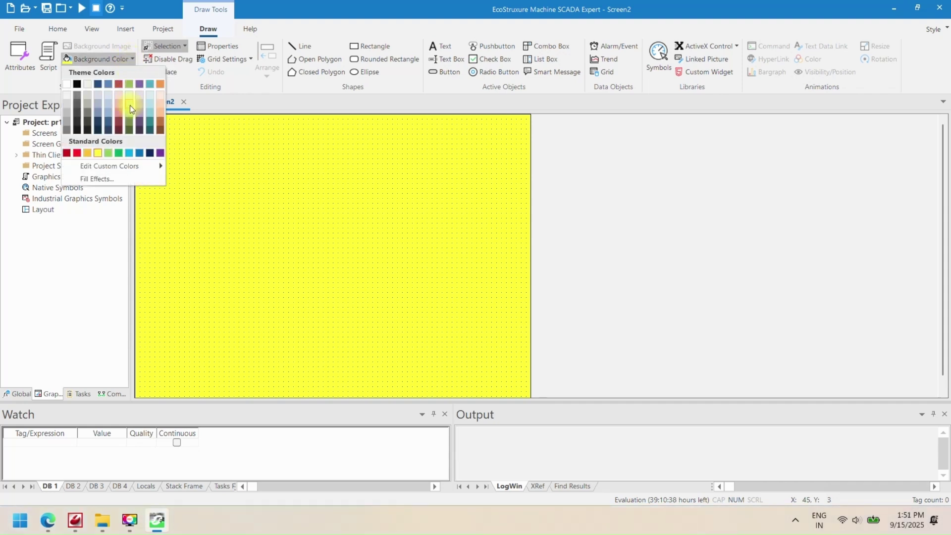
{"action": "left_click", "coordinate": [122, 152]}
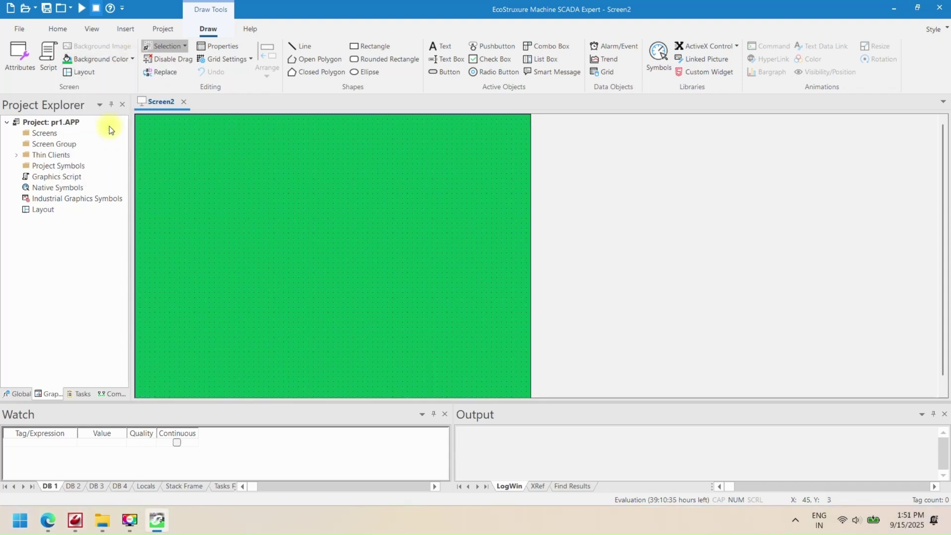
{"action": "left_click", "coordinate": [130, 64]}
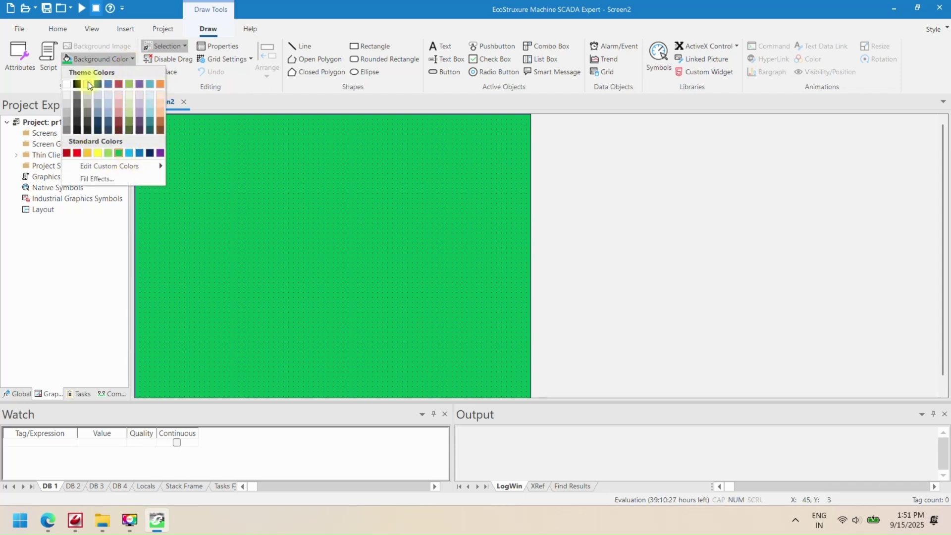
{"action": "left_click", "coordinate": [64, 85]}
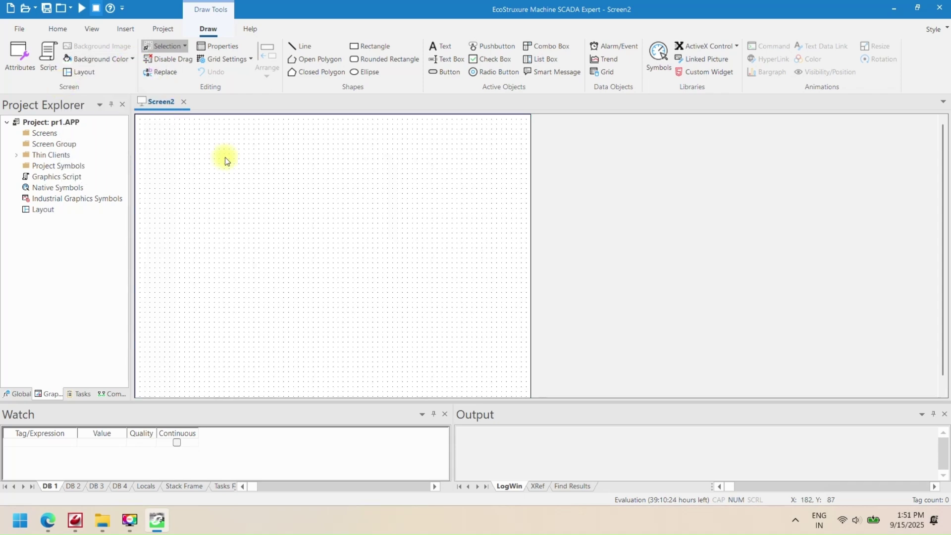
Draw a Text button and a light-blue rounded rectangle beside it on Screen2
{"action": "left_click", "coordinate": [448, 73]}
{"action": "left_click_drag", "start_coordinate": [173, 172], "coordinate": [270, 230]}
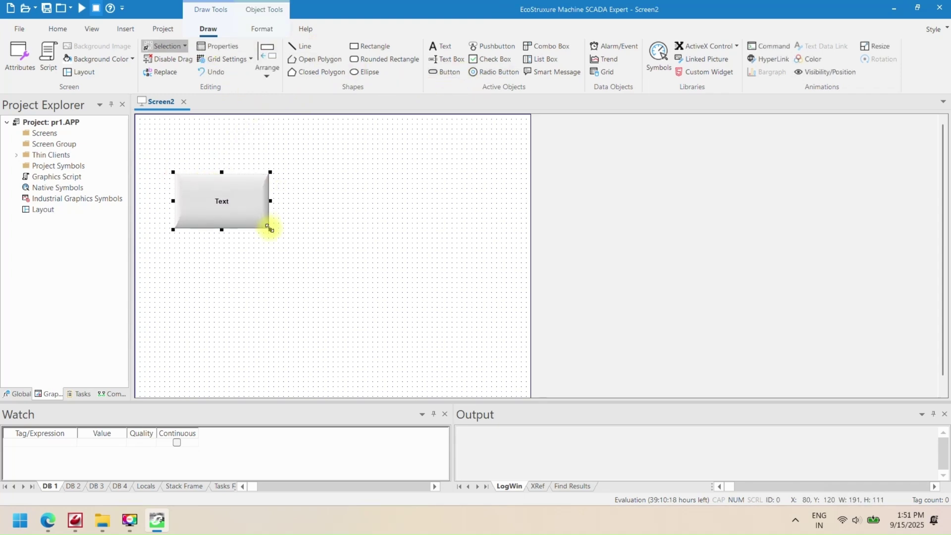
{"action": "left_click", "coordinate": [361, 57]}
{"action": "left_click_drag", "start_coordinate": [313, 169], "coordinate": [432, 237]}
{"action": "left_click", "coordinate": [435, 243]}
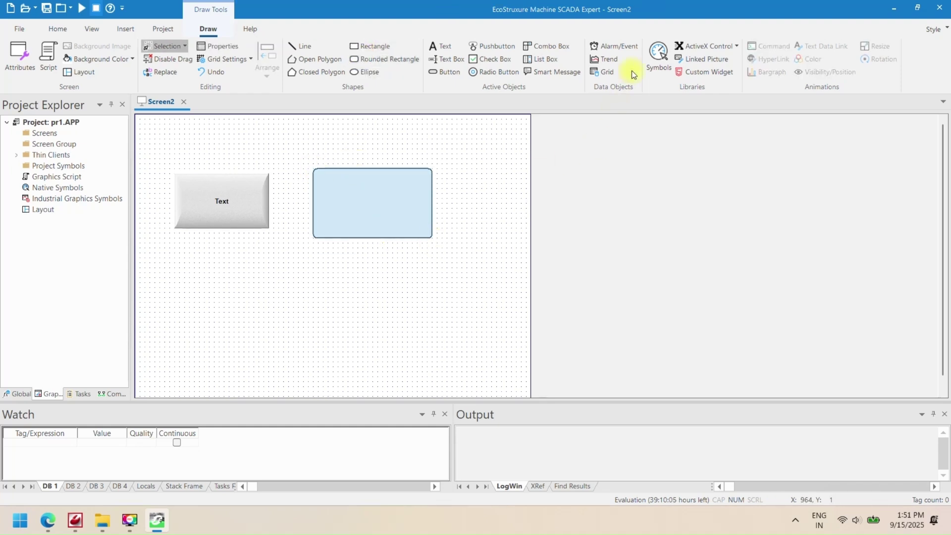
{"action": "left_click", "coordinate": [657, 68]}
Place the grey square pushbutton symbol from PushButtons onto Screen2
{"action": "double_click", "coordinate": [244, 164]}
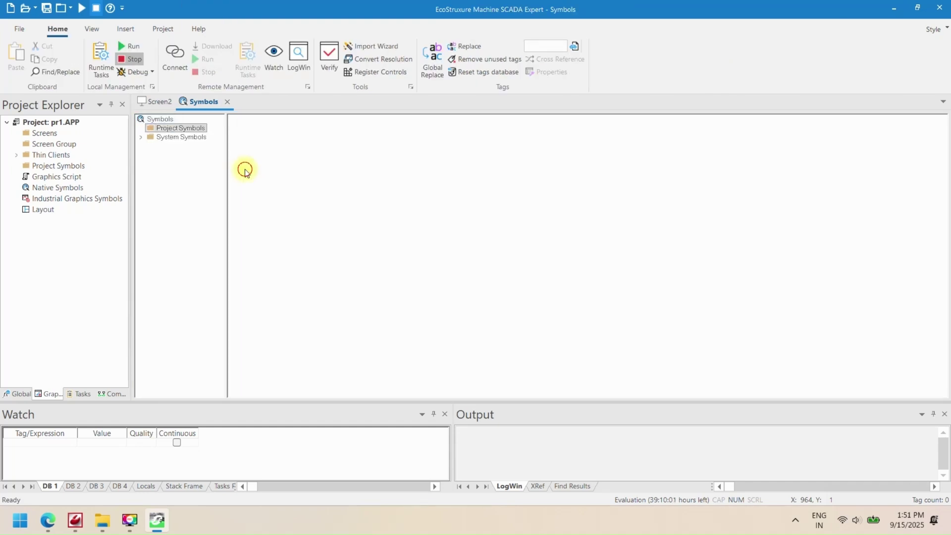
{"action": "double_click", "coordinate": [170, 137]}
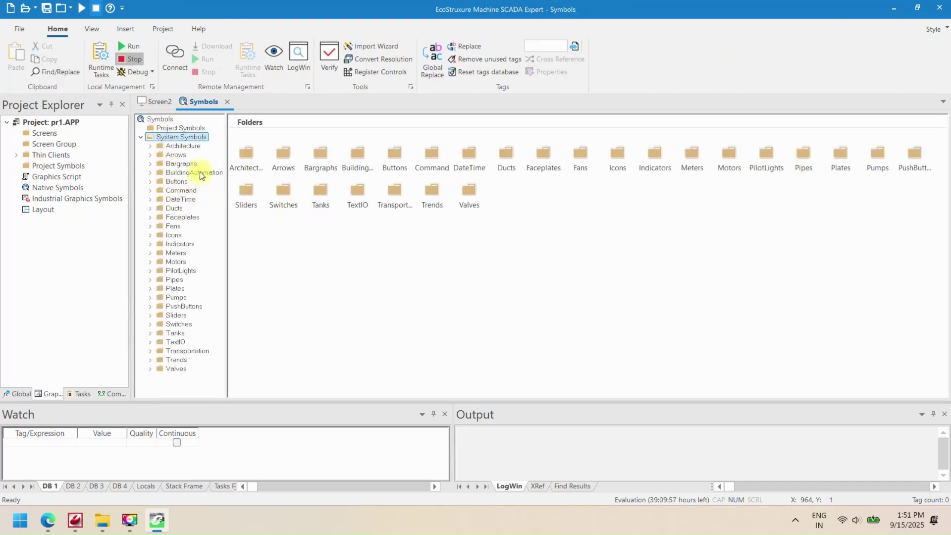
{"action": "left_click", "coordinate": [176, 306]}
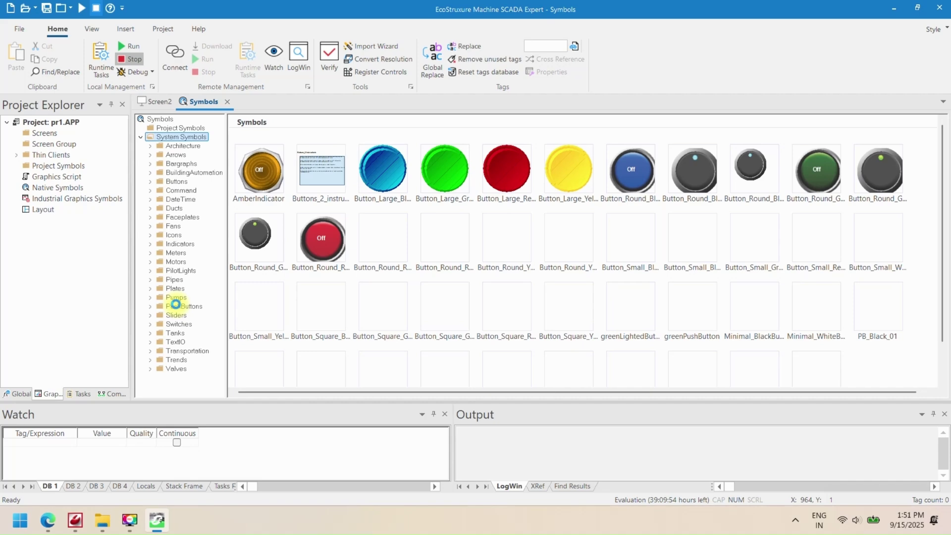
{"action": "double_click", "coordinate": [385, 321]}
{"action": "left_click", "coordinate": [234, 275]}
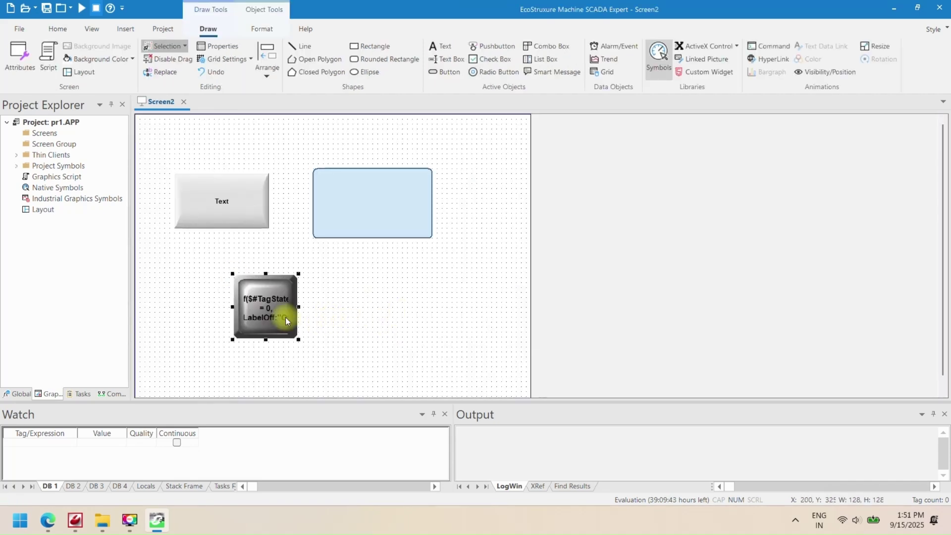
{"action": "left_click", "coordinate": [258, 263]}
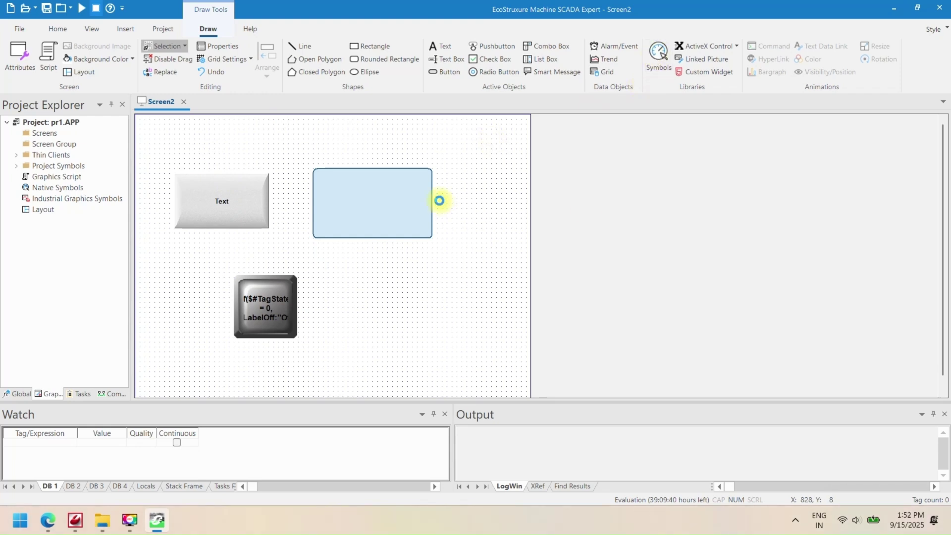
Add the red pilot light symbol from PilotLights beside the pushbutton
{"action": "double_click", "coordinate": [245, 272]}
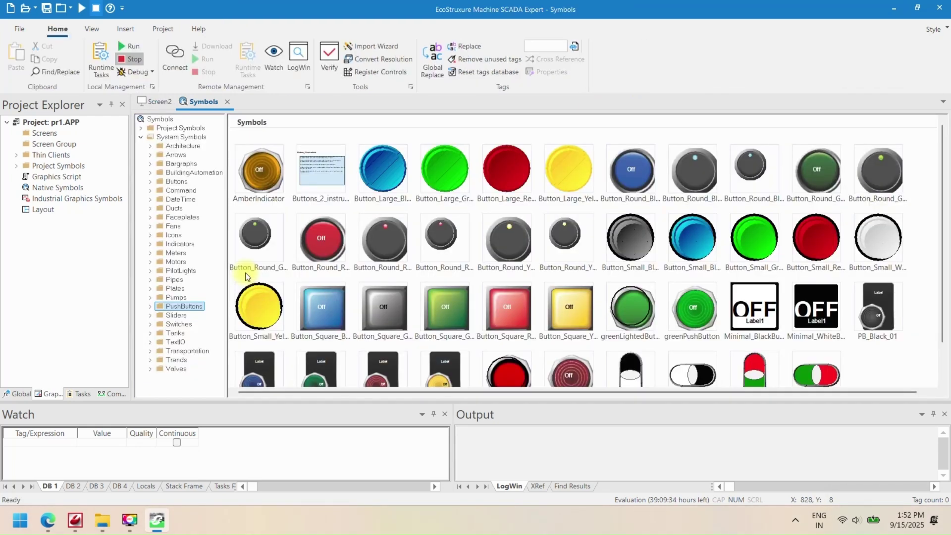
{"action": "left_click", "coordinate": [174, 323]}
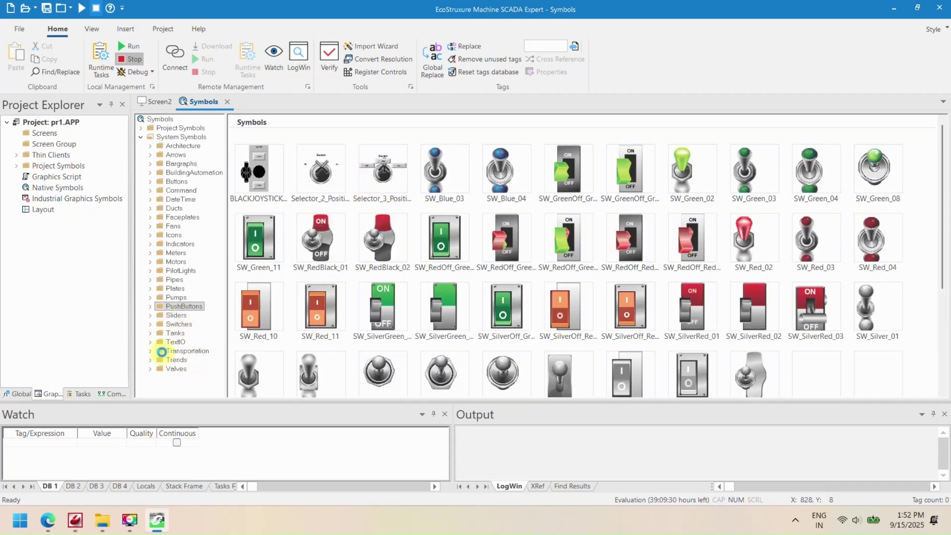
{"action": "left_click", "coordinate": [181, 272]}
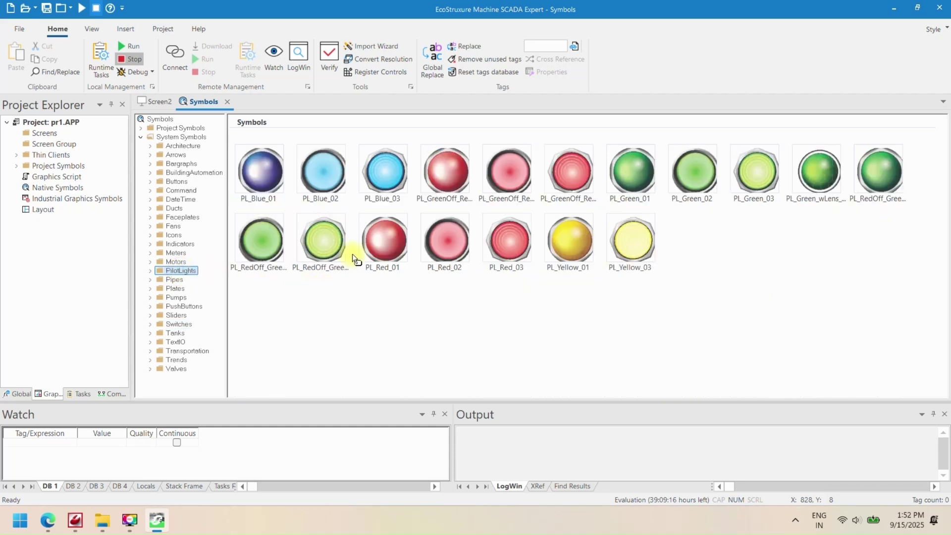
{"action": "double_click", "coordinate": [438, 178]}
{"action": "left_click_drag", "start_coordinate": [357, 255], "coordinate": [425, 320]}
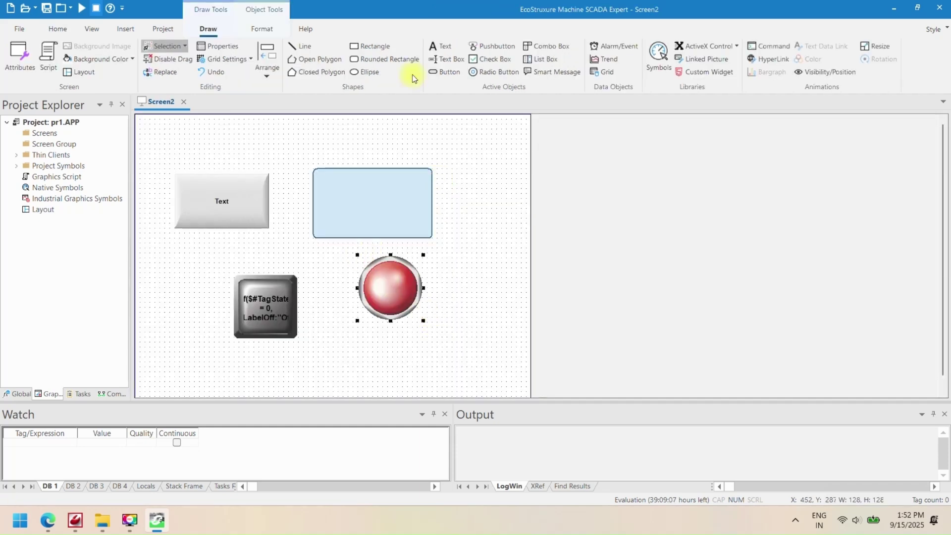
Add the bargraph_alarms symbol right of the pilot light
{"action": "left_click", "coordinate": [651, 56]}
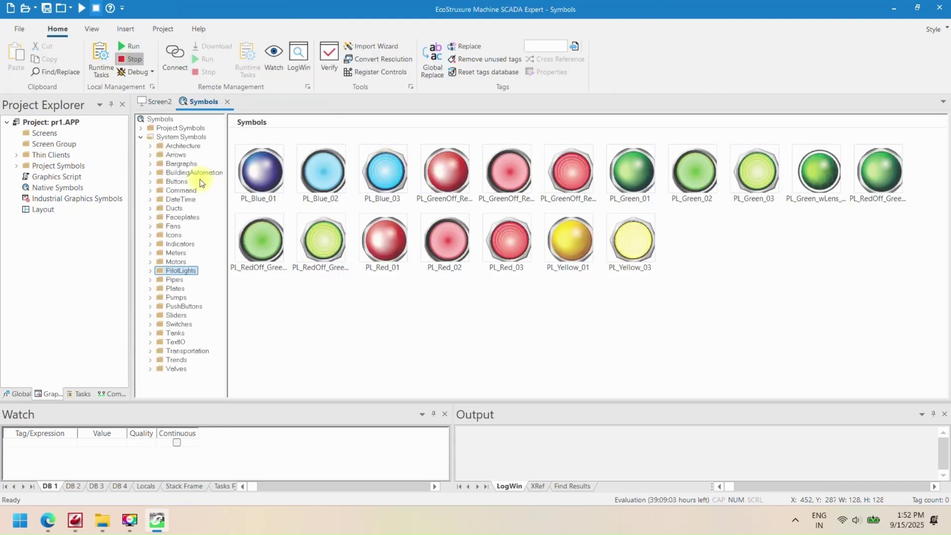
{"action": "left_click", "coordinate": [187, 165]}
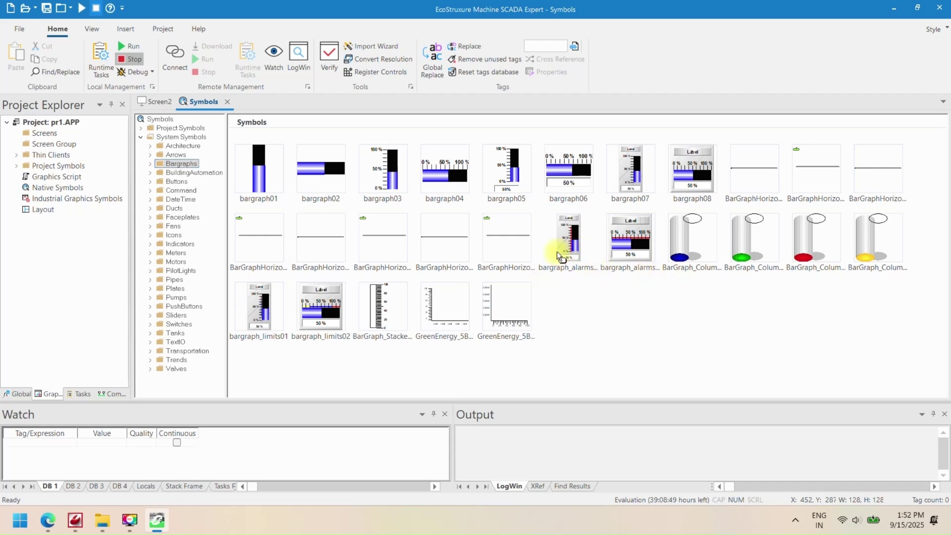
{"action": "double_click", "coordinate": [557, 252]}
{"action": "left_click", "coordinate": [457, 256]}
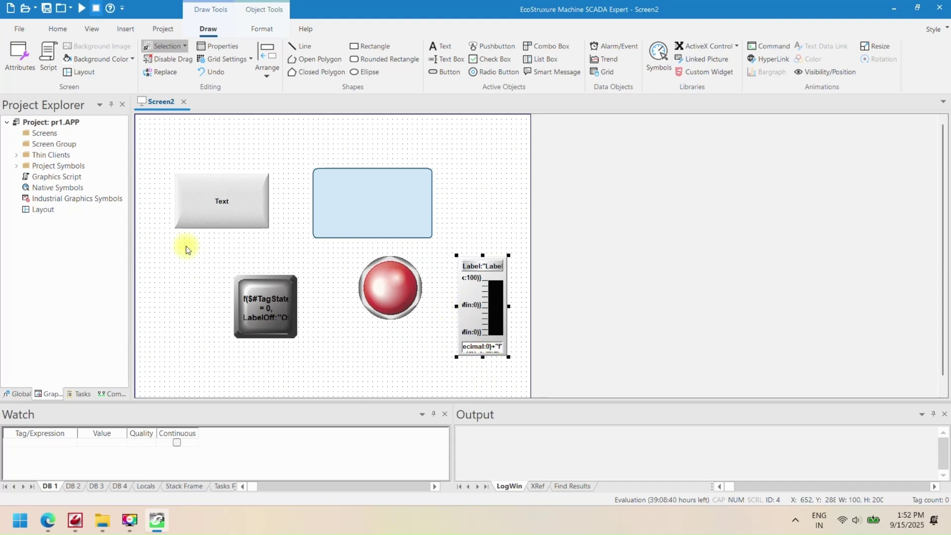
{"action": "left_click", "coordinate": [227, 277]}
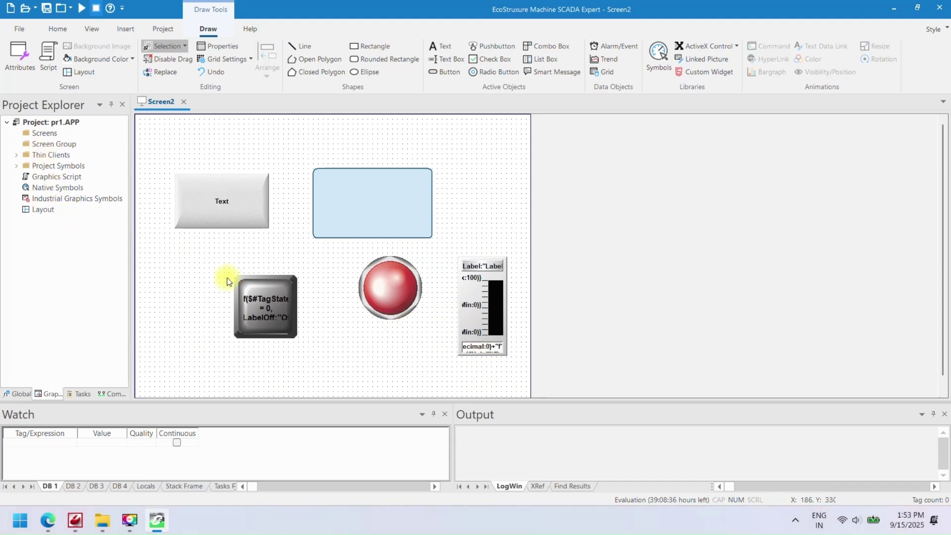
Open the Communication Drivers list from the Comm tab's Drivers folder
{"action": "left_click", "coordinate": [44, 132]}
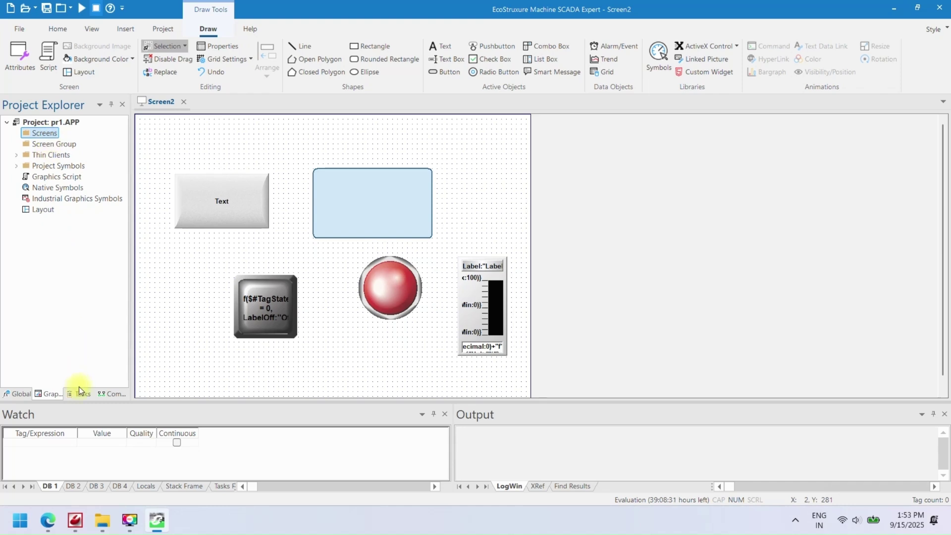
{"action": "left_click", "coordinate": [112, 393]}
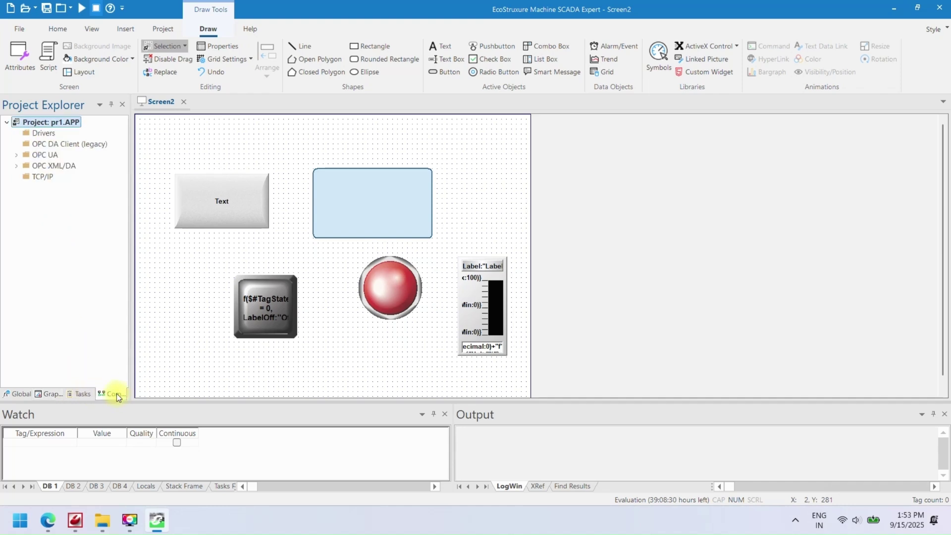
{"action": "double_click", "coordinate": [41, 134]}
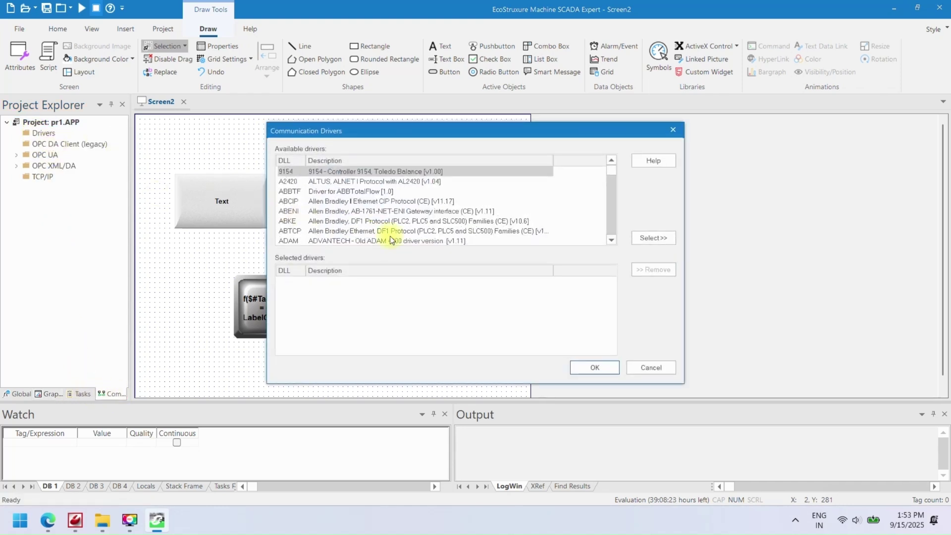
{"action": "left_click", "coordinate": [377, 191]}
Browse the drivers, including Schneider Modbus Ethernet, then close the list
{"action": "key", "text": "Down"}
{"action": "key", "text": "Down"}
{"action": "key", "text": "Down"}
{"action": "key", "text": "Down"}
{"action": "key", "text": "Down"}
{"action": "key", "text": "Down"}
{"action": "key", "text": "Down"}
{"action": "key", "text": "Down"}
{"action": "key", "text": "Down"}
{"action": "key", "text": "Down"}
{"action": "key", "text": "Down"}
{"action": "key", "text": "Down"}
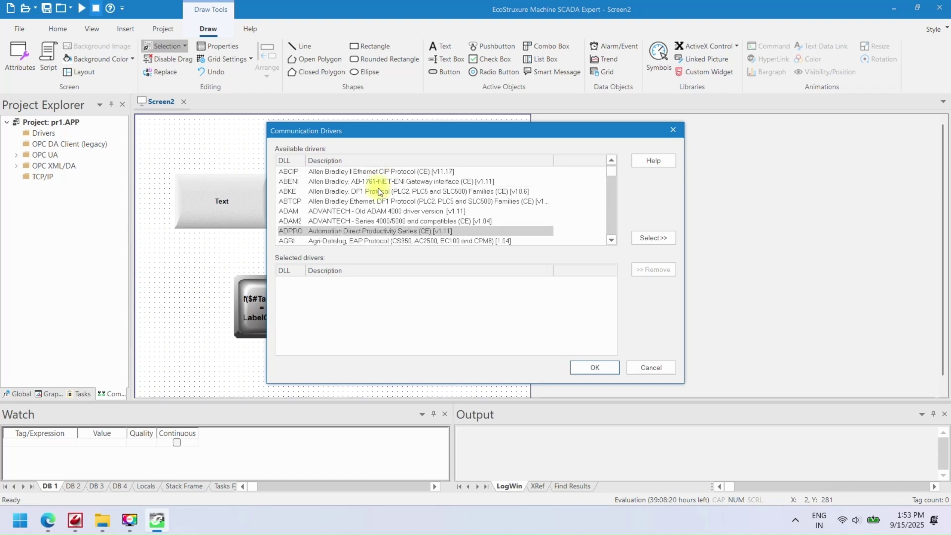
{"action": "key", "text": "Down"}
{"action": "key", "text": "Down"}
{"action": "key", "text": "Down"}
{"action": "key", "text": "Down"}
{"action": "key", "text": "Down"}
{"action": "key", "text": "Down"}
{"action": "key", "text": "Down"}
{"action": "key", "text": "Down"}
{"action": "key", "text": "Down"}
{"action": "key", "text": "Down"}
{"action": "key", "text": "Down"}
{"action": "key", "text": "Down"}
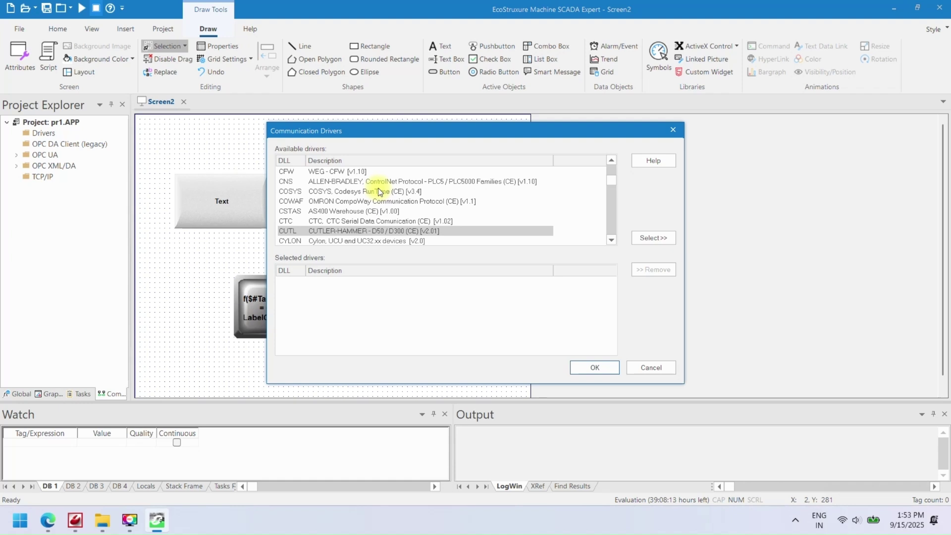
{"action": "key", "text": "Down"}
{"action": "key", "text": "Down"}
{"action": "key", "text": "Down"}
{"action": "key", "text": "Down"}
{"action": "key", "text": "Down"}
{"action": "key", "text": "Down"}
{"action": "key", "text": "Down"}
{"action": "key", "text": "Down"}
{"action": "key", "text": "Down"}
{"action": "key", "text": "Down"}
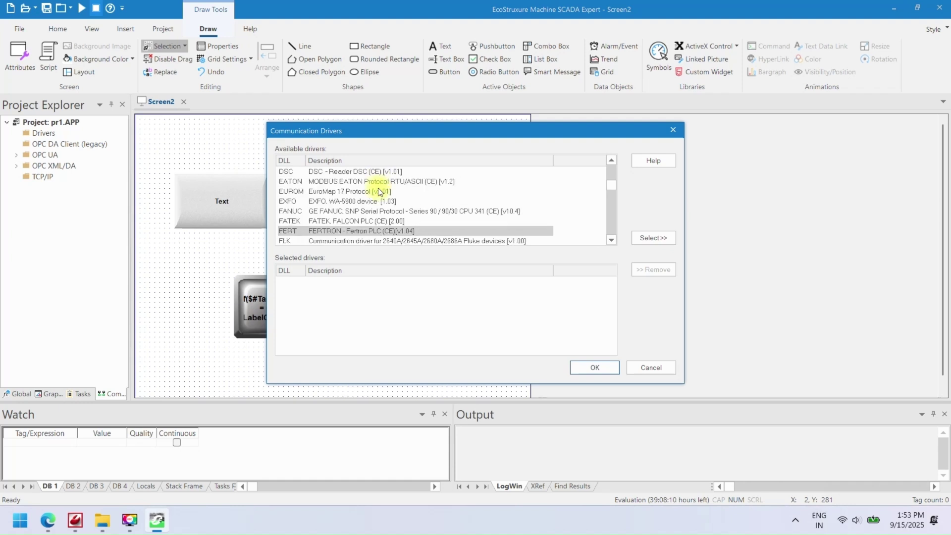
{"action": "key", "text": "Down"}
{"action": "key", "text": "Down"}
{"action": "key", "text": "Down"}
{"action": "key", "text": "Down"}
{"action": "key", "text": "Down"}
{"action": "key", "text": "Down"}
{"action": "key", "text": "Down"}
{"action": "key", "text": "Down"}
{"action": "key", "text": "Down"}
{"action": "key", "text": "Down"}
{"action": "key", "text": "Down"}
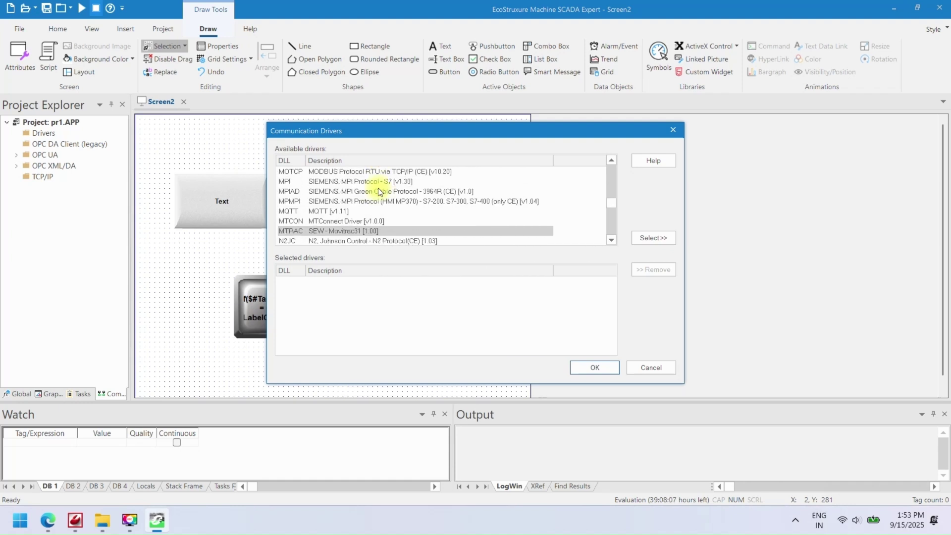
{"action": "key", "text": "Down"}
{"action": "key", "text": "Down"}
{"action": "key", "text": "Down"}
{"action": "key", "text": "Down"}
{"action": "key", "text": "Down"}
{"action": "key", "text": "Down"}
{"action": "key", "text": "Down"}
{"action": "key", "text": "Down"}
{"action": "key", "text": "Down"}
{"action": "key", "text": "Down"}
{"action": "key", "text": "Down"}
{"action": "key", "text": "Down"}
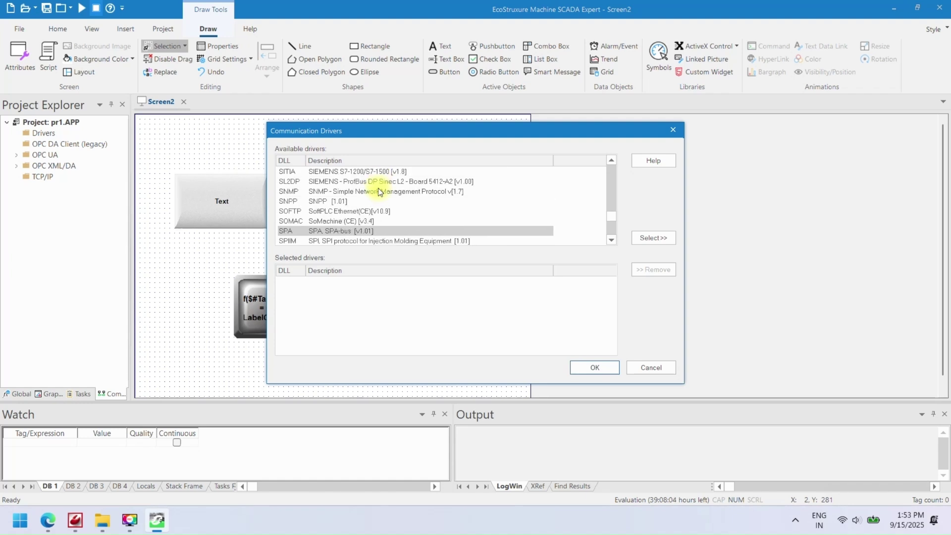
{"action": "key", "text": "Up"}
{"action": "key", "text": "Down"}
{"action": "key", "text": "Down"}
{"action": "key", "text": "Down"}
{"action": "key", "text": "Down"}
{"action": "key", "text": "Down"}
{"action": "key", "text": "Down"}
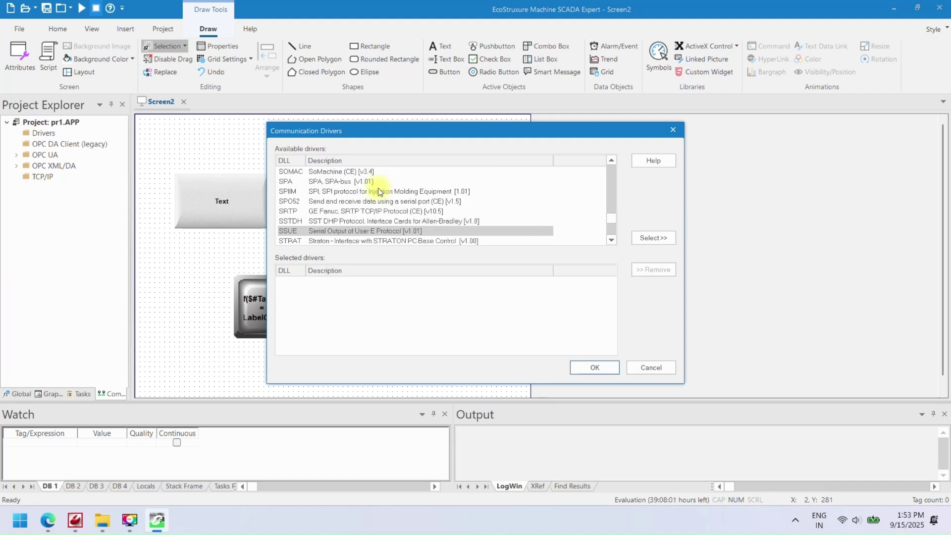
{"action": "key", "text": "Down"}
{"action": "key", "text": "Down"}
{"action": "key", "text": "Down"}
{"action": "key", "text": "Down"}
{"action": "key", "text": "Down"}
{"action": "key", "text": "Down"}
{"action": "key", "text": "Down"}
{"action": "key", "text": "Down"}
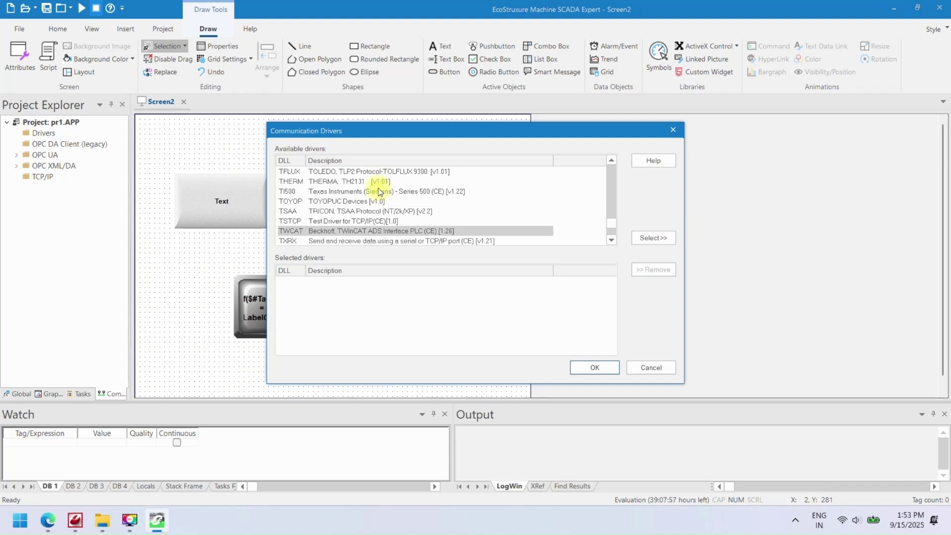
{"action": "key", "text": "Down"}
{"action": "key", "text": "Down"}
{"action": "key", "text": "Down"}
{"action": "key", "text": "Down"}
{"action": "key", "text": "Down"}
{"action": "key", "text": "Down"}
{"action": "key", "text": "s"}
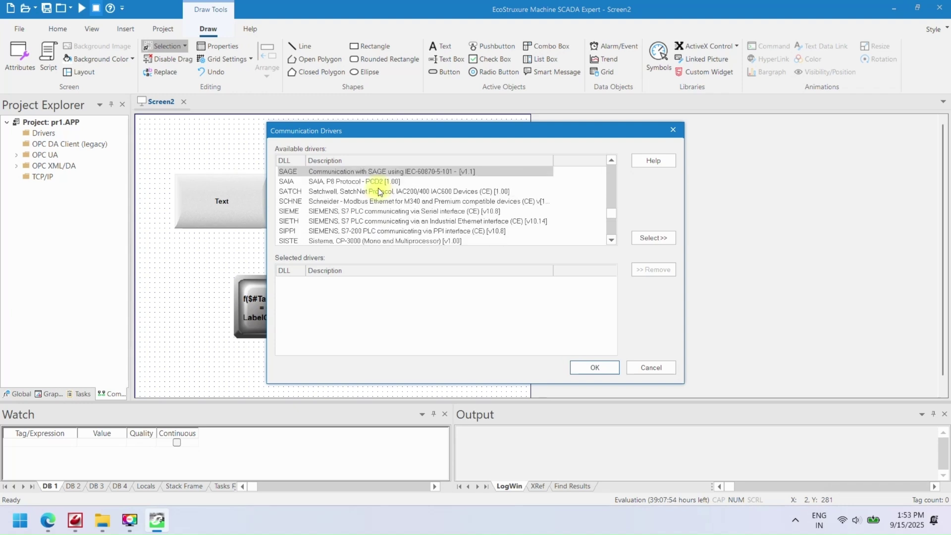
{"action": "key", "text": "Down"}
{"action": "key", "text": "Down"}
{"action": "key", "text": "Down"}
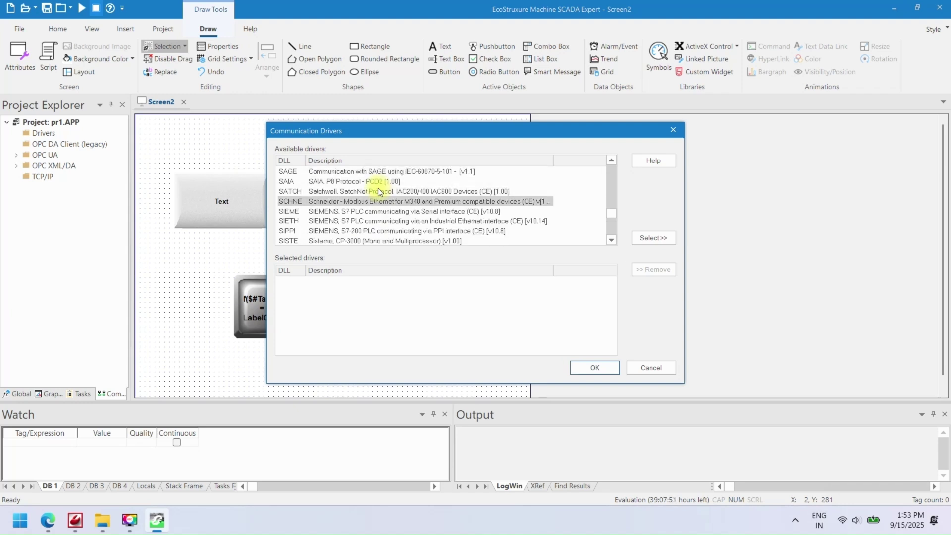
{"action": "key", "text": "Down"}
{"action": "key", "text": "Down"}
{"action": "key", "text": "Down"}
{"action": "key", "text": "Down"}
{"action": "key", "text": "Down"}
{"action": "key", "text": "Down"}
{"action": "key", "text": "Down"}
{"action": "key", "text": "Down"}
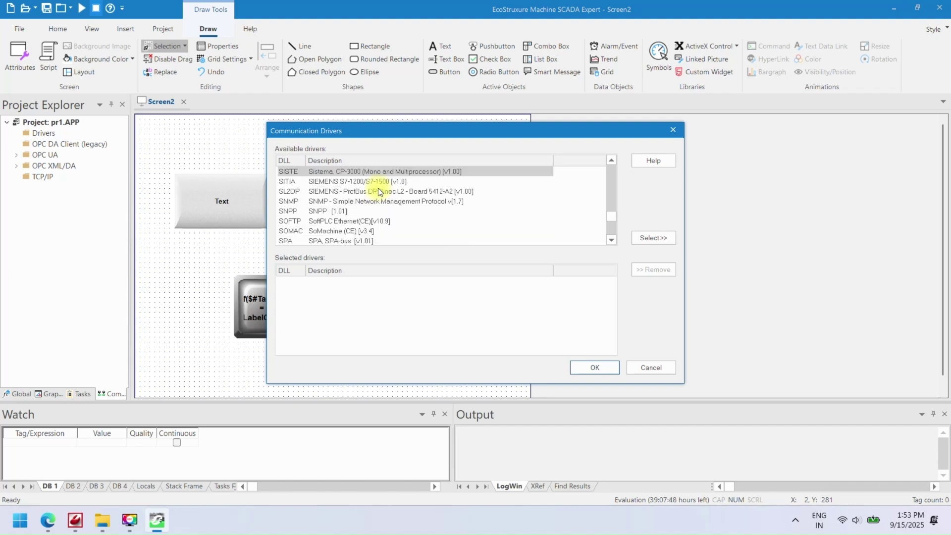
{"action": "key", "text": "Down"}
{"action": "key", "text": "Down"}
{"action": "key", "text": "Return"}
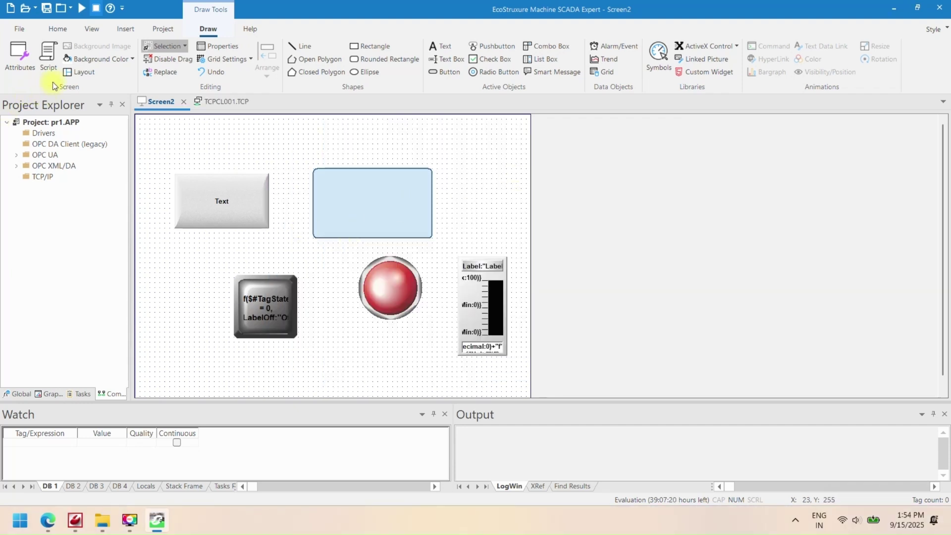
Add MsgBox ("welcome to Scada") to Screen2's VBScript and check the script
{"action": "left_click", "coordinate": [49, 65]}
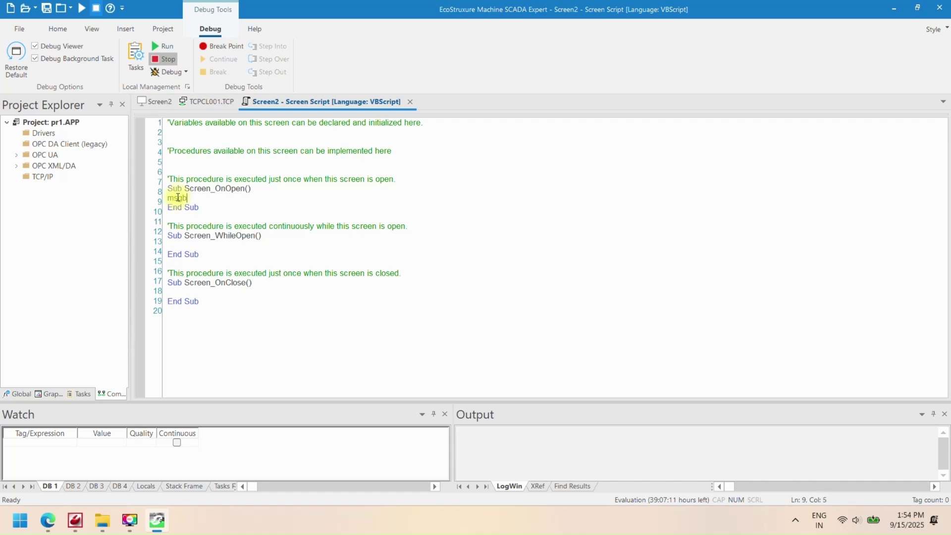
{"action": "type", "text": "("}
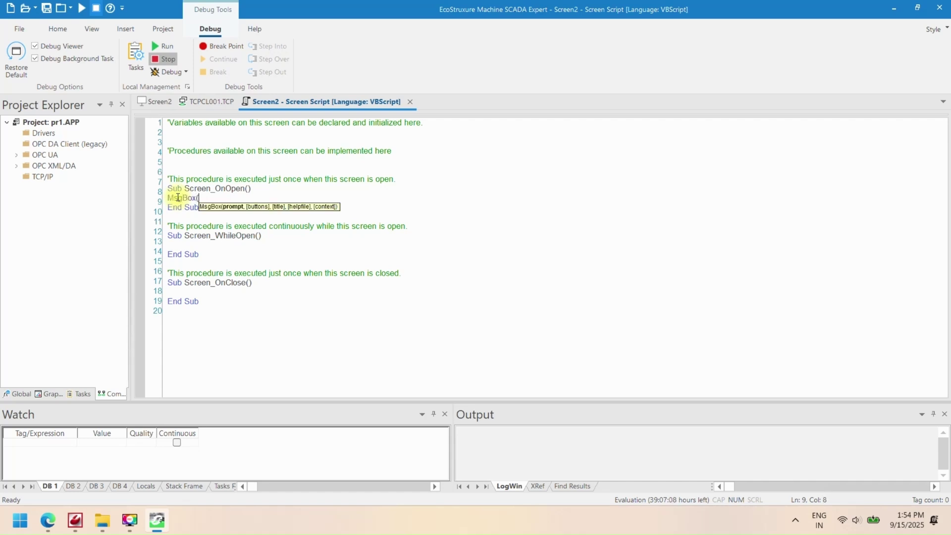
{"action": "type", "text": "\"\")"}
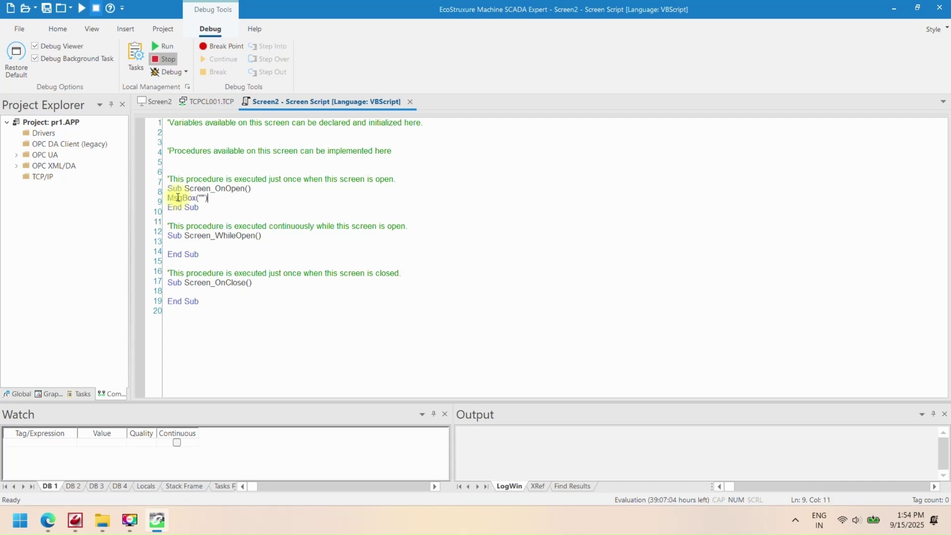
{"action": "type", "text": "welcome"}
{"action": "key", "text": "BackSpace"}
{"action": "key", "text": "BackSpace"}
{"action": "type", "text": "Scada"}
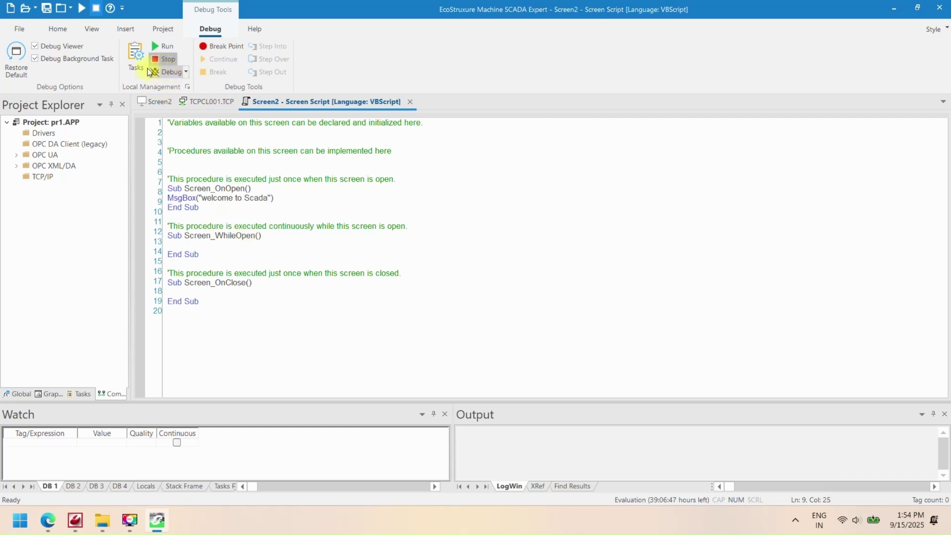
{"action": "right_click", "coordinate": [241, 211]}
{"action": "left_click", "coordinate": [251, 218]}
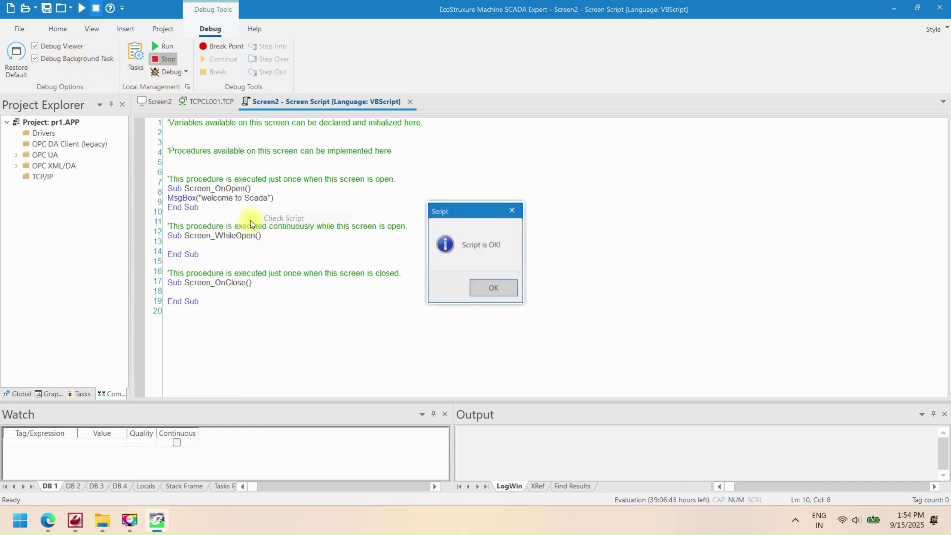
{"action": "left_click", "coordinate": [488, 288]}
{"action": "left_click", "coordinate": [261, 243]}
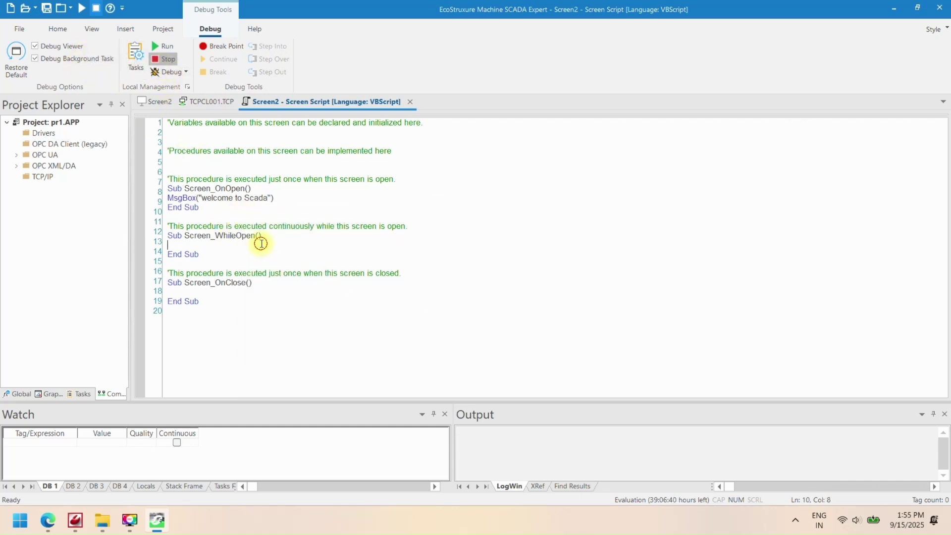
Add MsgBox ("scada is closed") in Screen_OnClose, verify it, and return to Screen2
{"action": "left_click", "coordinate": [205, 291]}
{"action": "type", "text": "msgbox "}
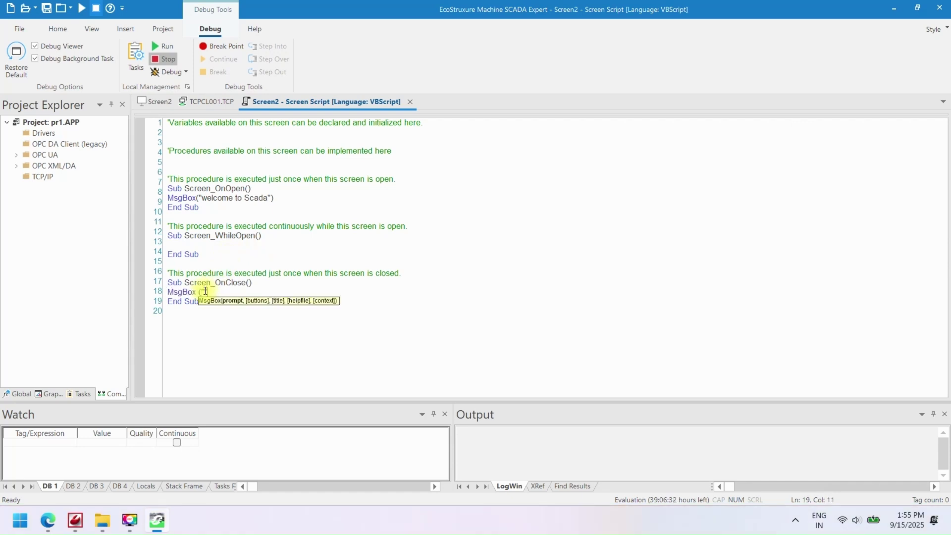
{"action": "type", "text": "(\"Scada is closed"}
{"action": "left_click", "coordinate": [278, 291]}
{"action": "right_click", "coordinate": [275, 258]}
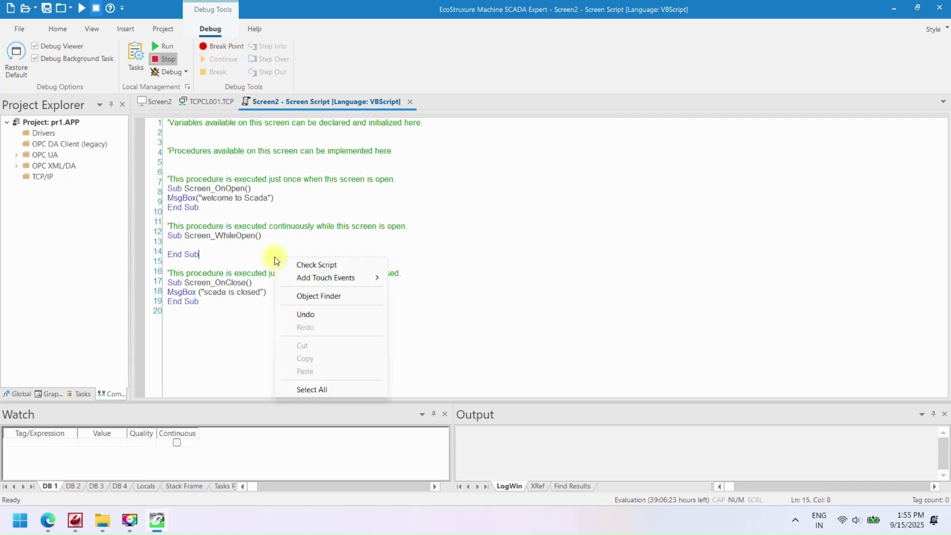
{"action": "left_click", "coordinate": [305, 266]}
{"action": "left_click", "coordinate": [492, 286]}
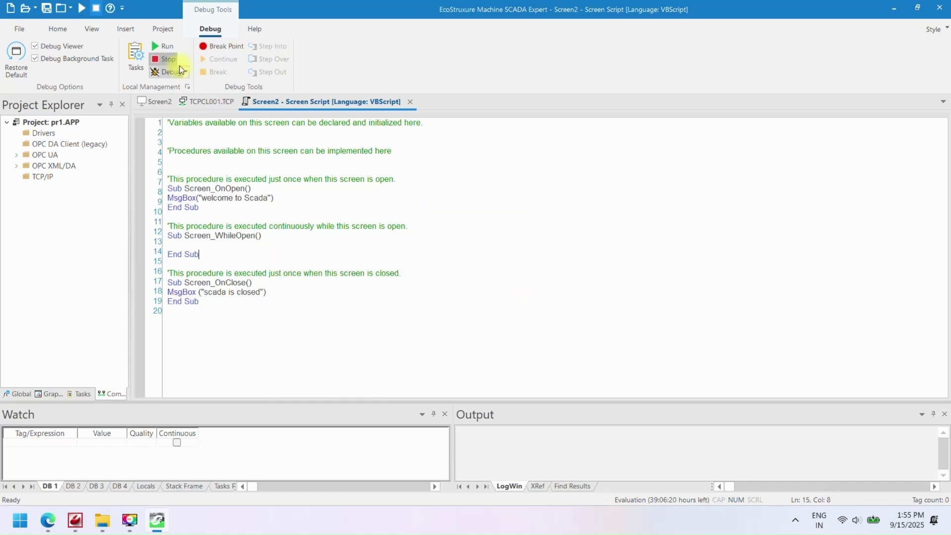
{"action": "left_click", "coordinate": [47, 30]}
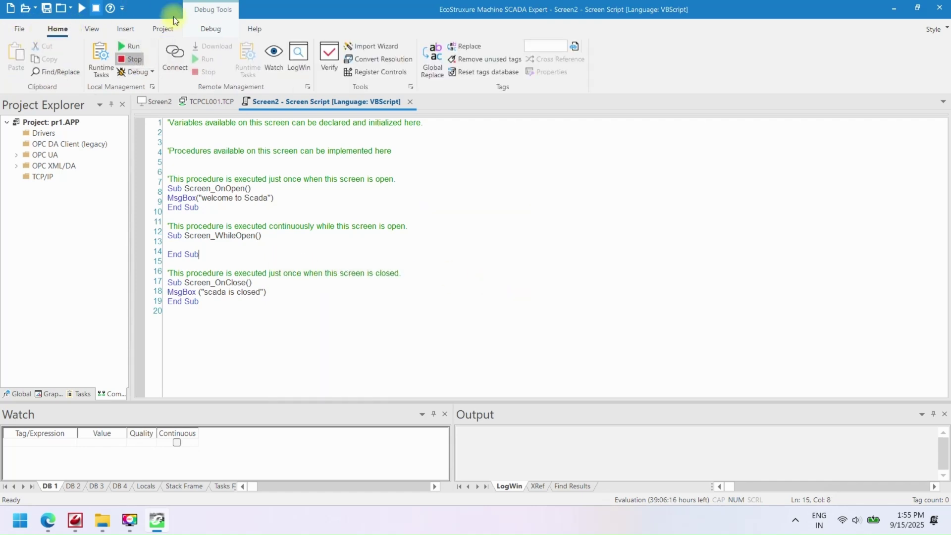
{"action": "left_click", "coordinate": [153, 101]}
Draw a text box along the top of Screen2
{"action": "left_click", "coordinate": [237, 211]}
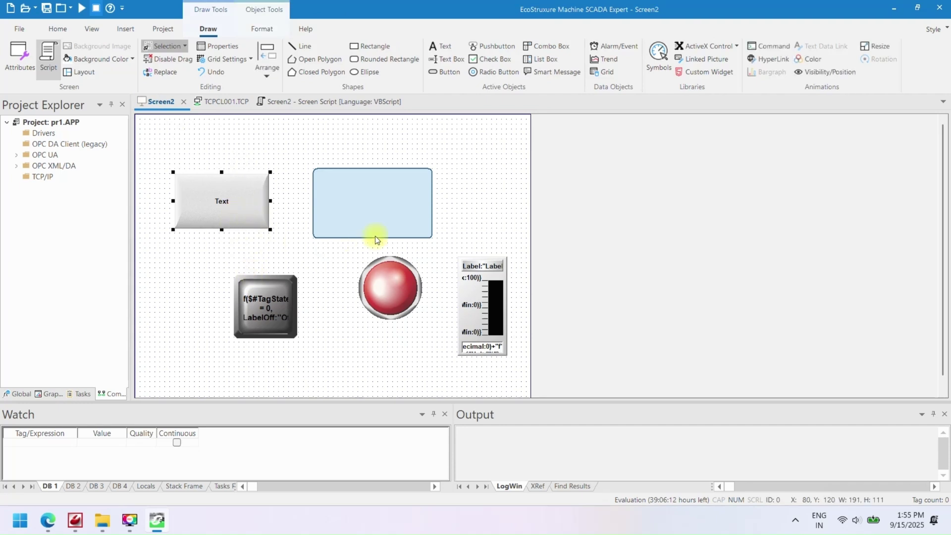
{"action": "left_click", "coordinate": [440, 65]}
{"action": "left_click_drag", "start_coordinate": [337, 129], "coordinate": [498, 160]}
{"action": "left_click", "coordinate": [478, 149]}
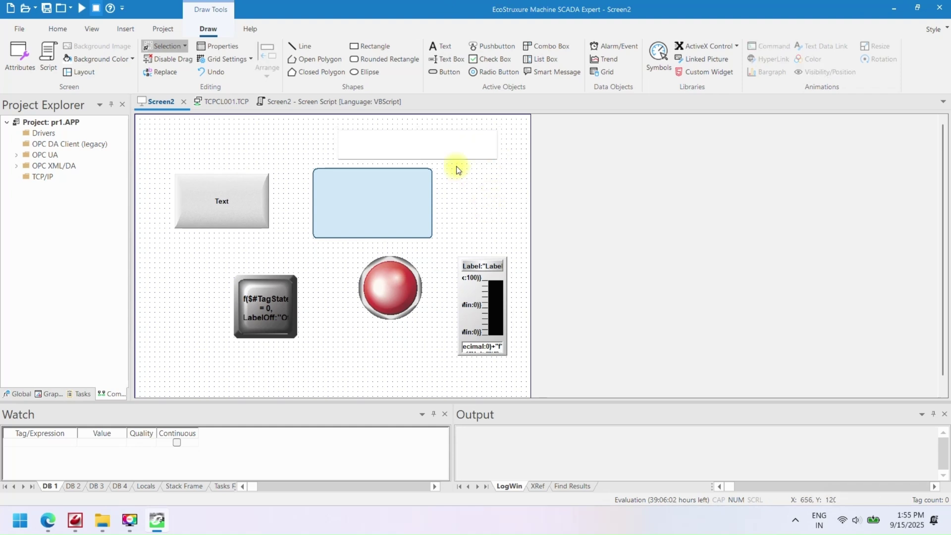
Link the text box to a new numerical_value tag with Min 0 and Max 100
{"action": "left_click", "coordinate": [456, 157]}
{"action": "right_click", "coordinate": [457, 158]}
{"action": "left_click", "coordinate": [495, 159]}
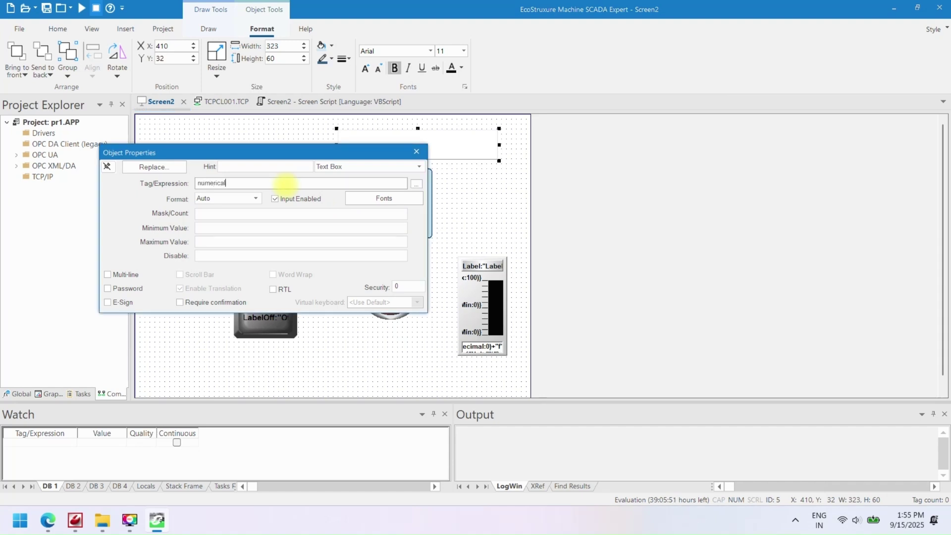
{"action": "key", "text": "Return"}
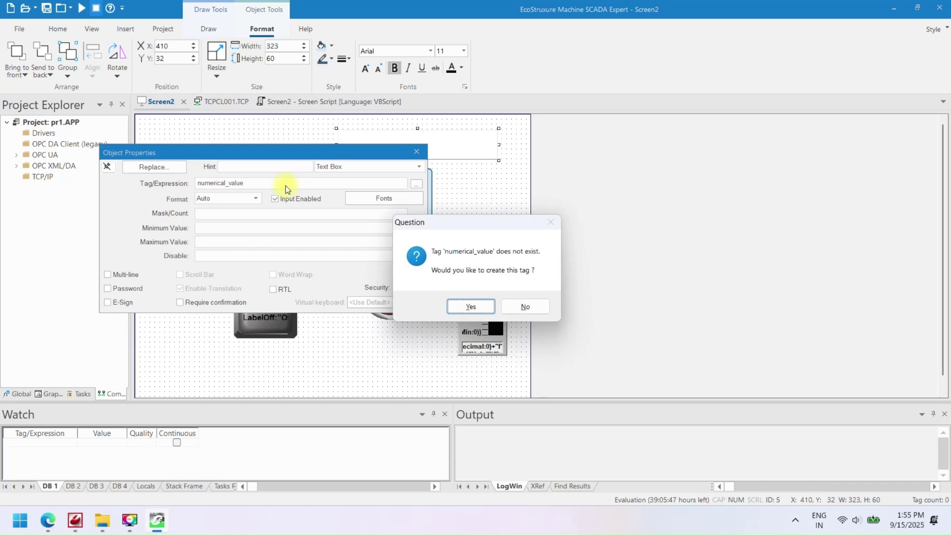
{"action": "left_click", "coordinate": [461, 306]}
{"action": "left_click", "coordinate": [248, 283]}
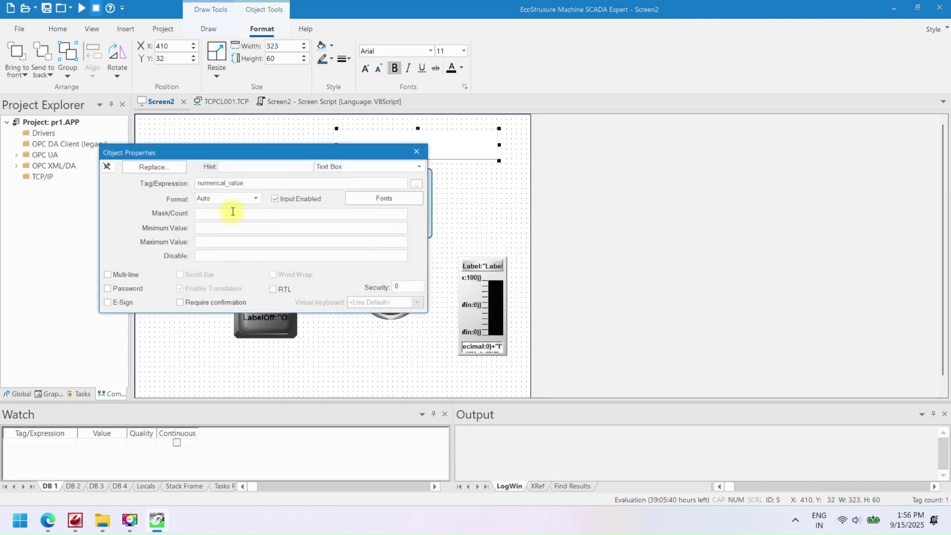
{"action": "left_click", "coordinate": [226, 229]}
{"action": "type", "text": "0"}
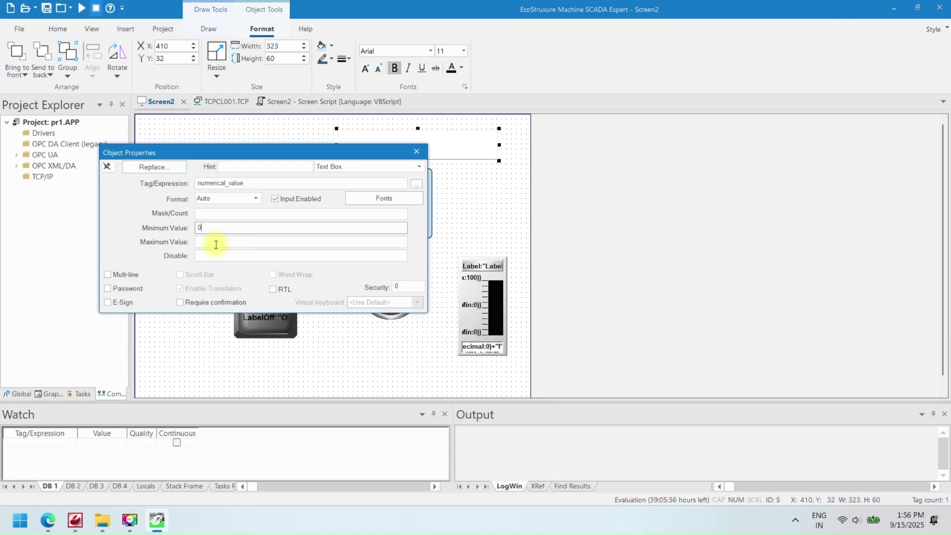
{"action": "left_click", "coordinate": [216, 243]}
{"action": "type", "text": "100"}
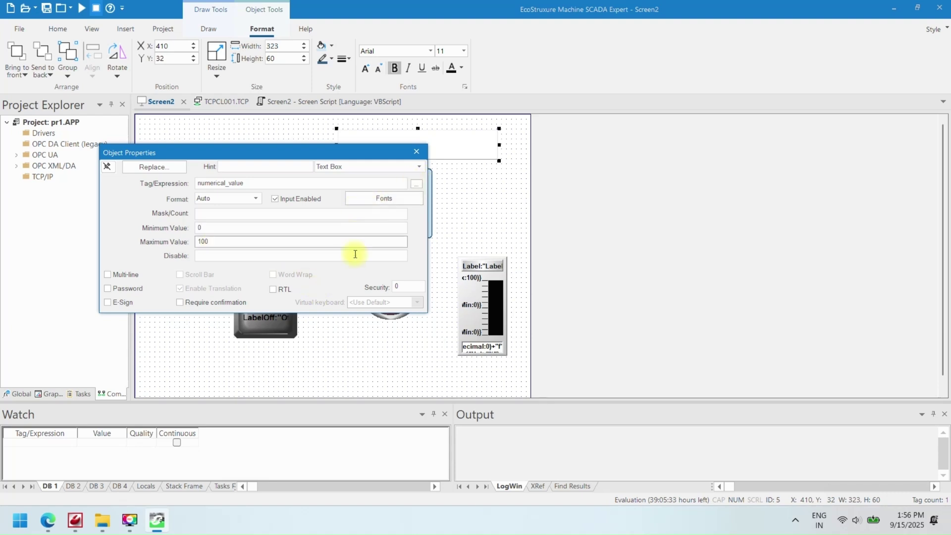
Format the text box font as red bold-italic Arial Black, size 18
{"action": "left_click", "coordinate": [396, 198]}
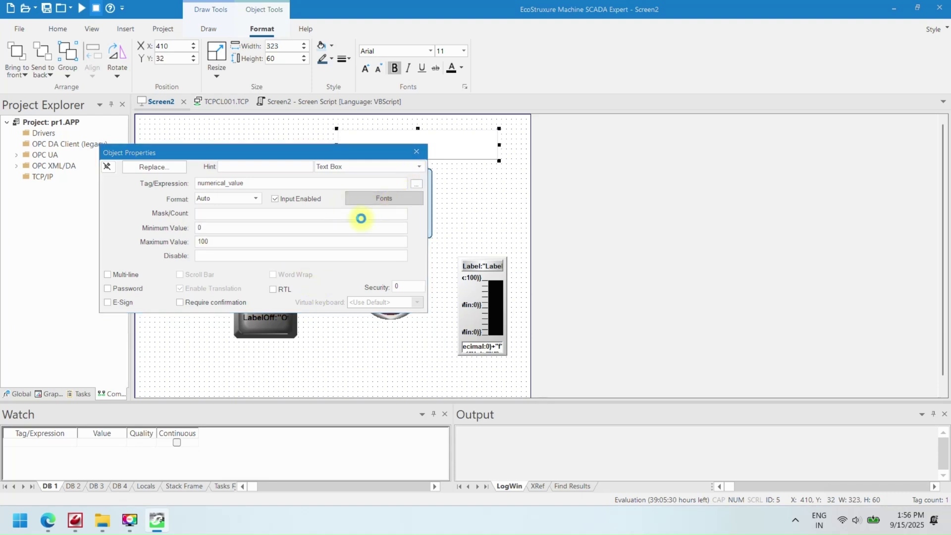
{"action": "left_click", "coordinate": [414, 176]}
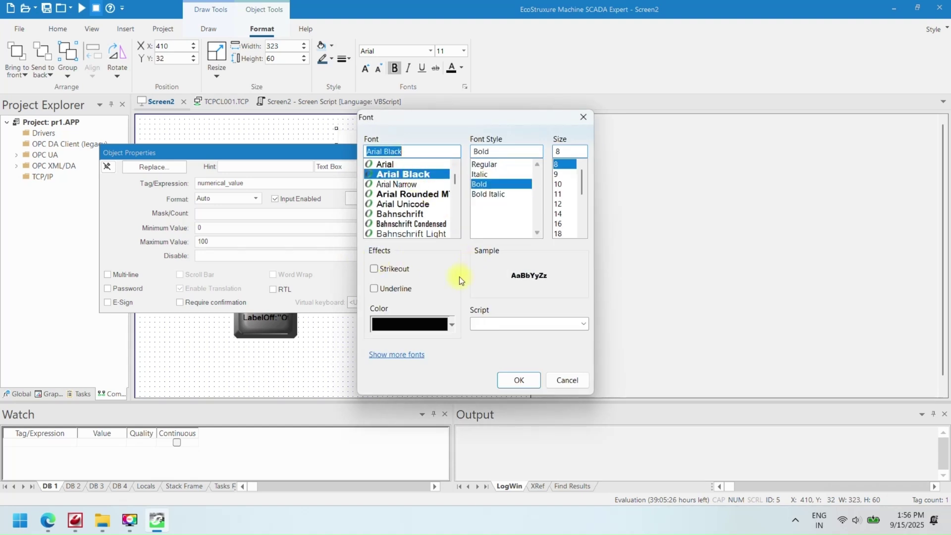
{"action": "left_click", "coordinate": [492, 194]}
{"action": "left_click", "coordinate": [558, 223]}
{"action": "left_click", "coordinate": [453, 323]}
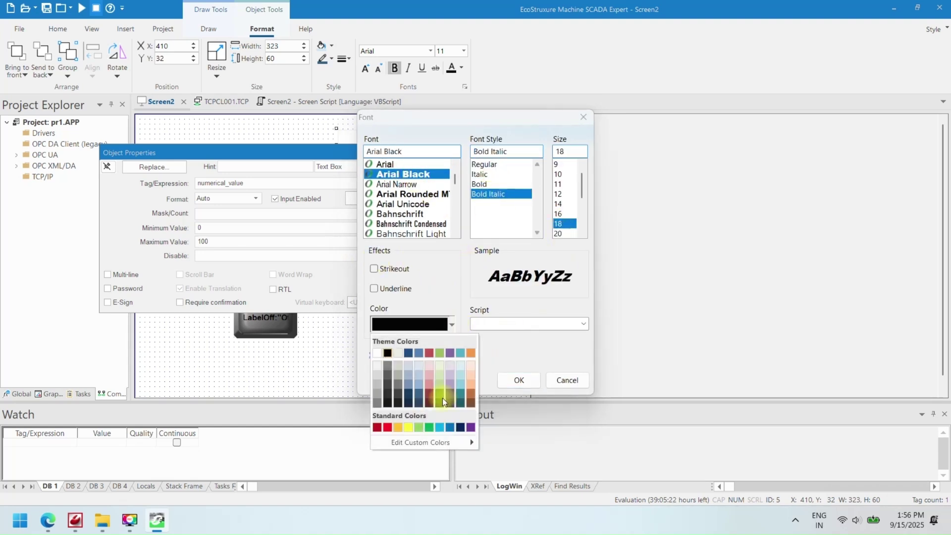
{"action": "left_click", "coordinate": [395, 427]}
{"action": "left_click", "coordinate": [519, 380]}
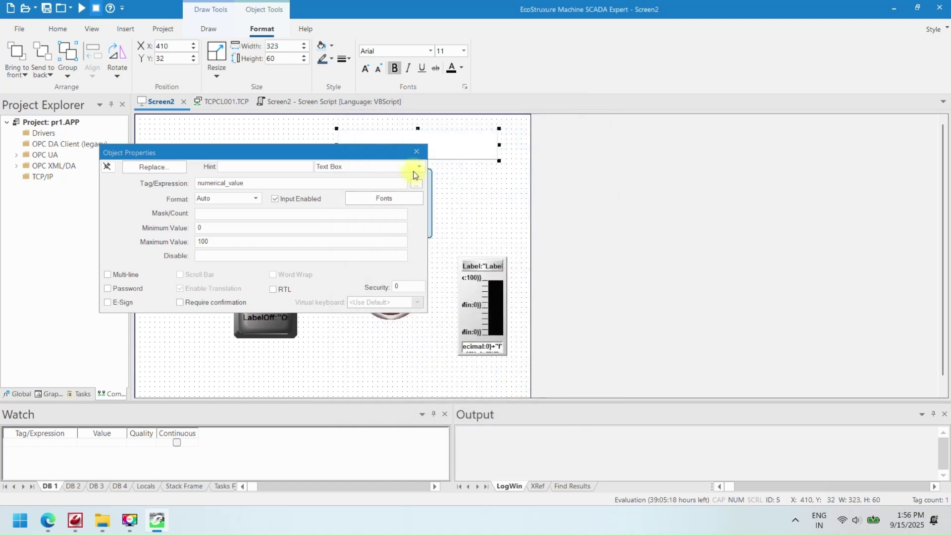
{"action": "left_click", "coordinate": [417, 151]}
Link the bargraph's Value property to the numerical_value tag, leaving Unit empty
{"action": "double_click", "coordinate": [495, 328]}
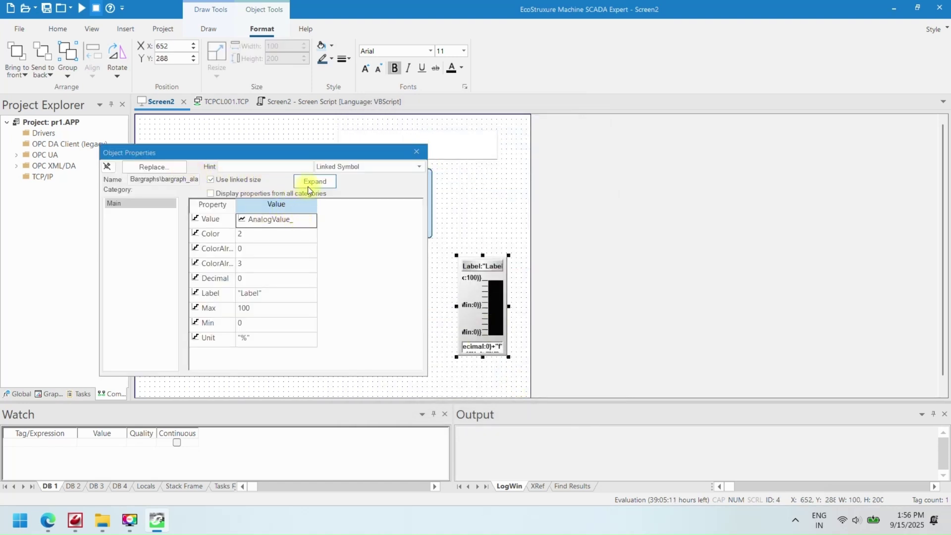
{"action": "double_click", "coordinate": [289, 219]}
{"action": "double_click", "coordinate": [214, 203]}
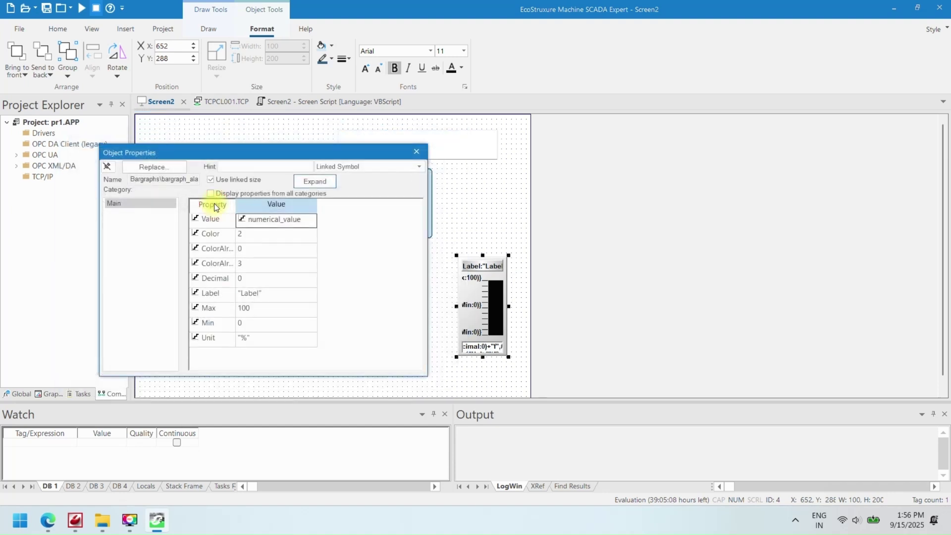
{"action": "double_click", "coordinate": [253, 236]}
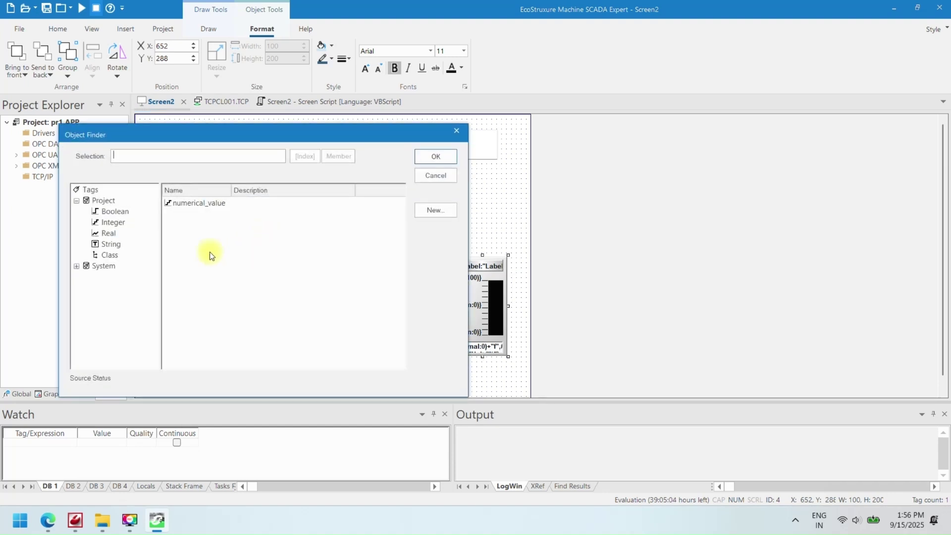
{"action": "double_click", "coordinate": [111, 266]}
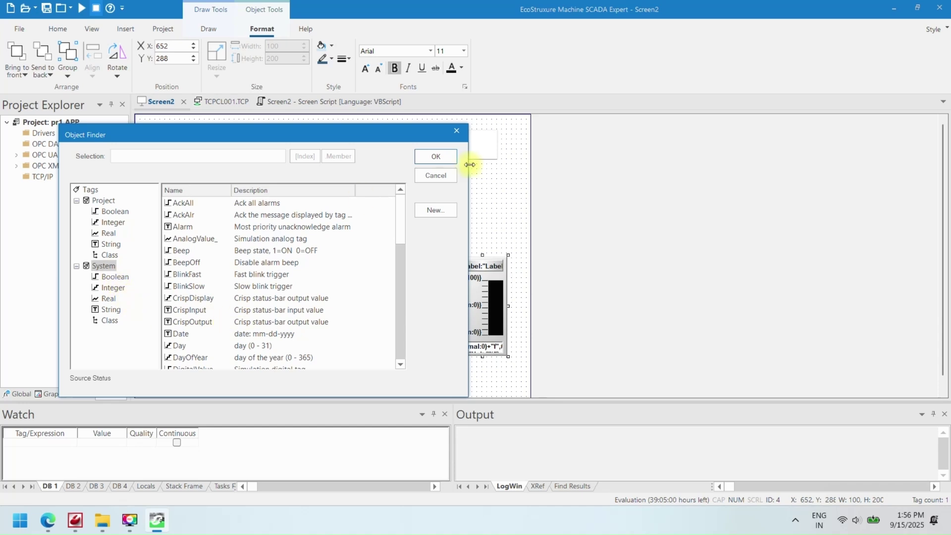
{"action": "left_click", "coordinate": [442, 178]}
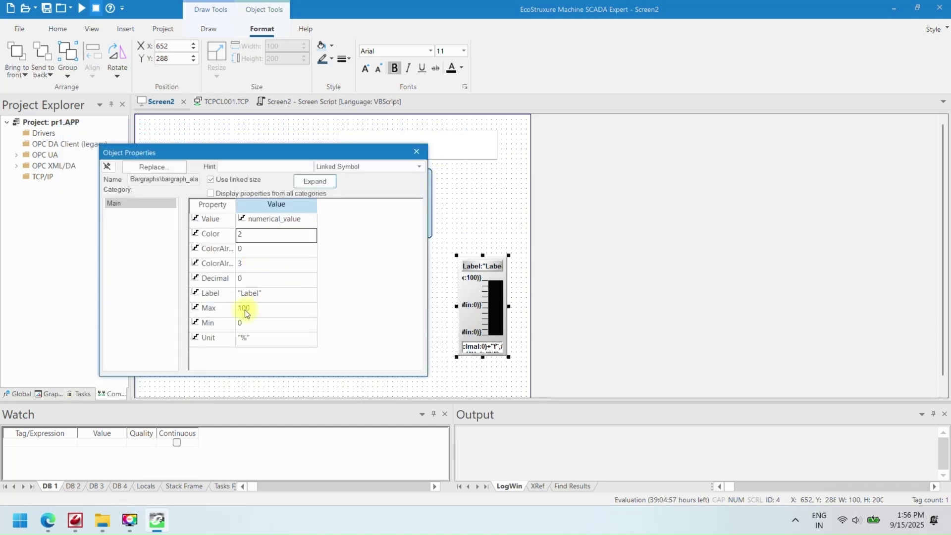
{"action": "double_click", "coordinate": [249, 339]}
{"action": "left_click", "coordinate": [427, 158]}
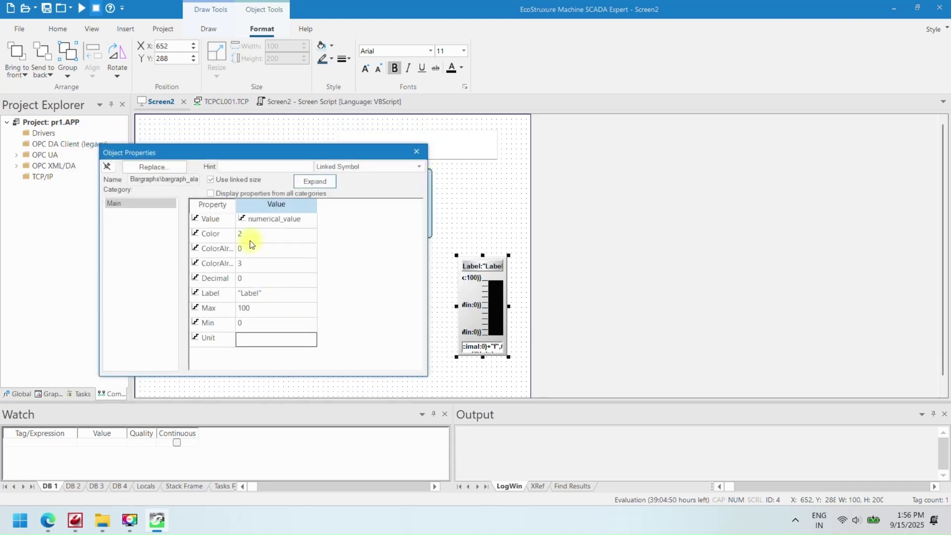
Browse the project and system tag classes for the Color property without assigning a tag
{"action": "left_click", "coordinate": [211, 241]}
{"action": "left_click", "coordinate": [210, 240]}
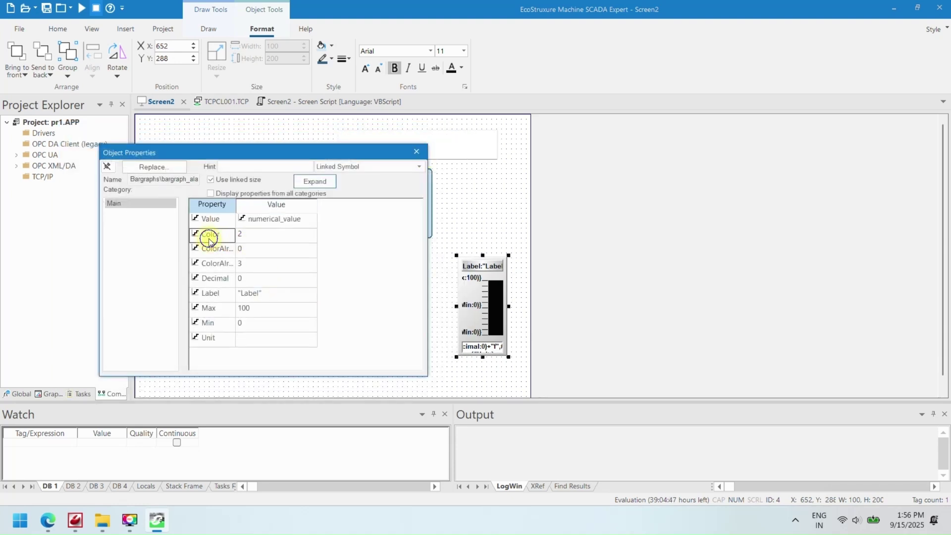
{"action": "double_click", "coordinate": [239, 242]}
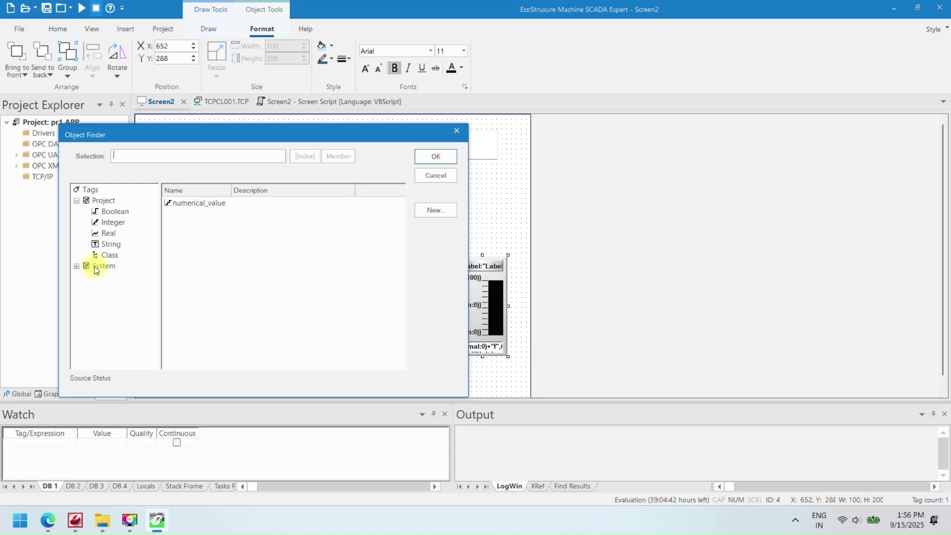
{"action": "left_click", "coordinate": [96, 266]}
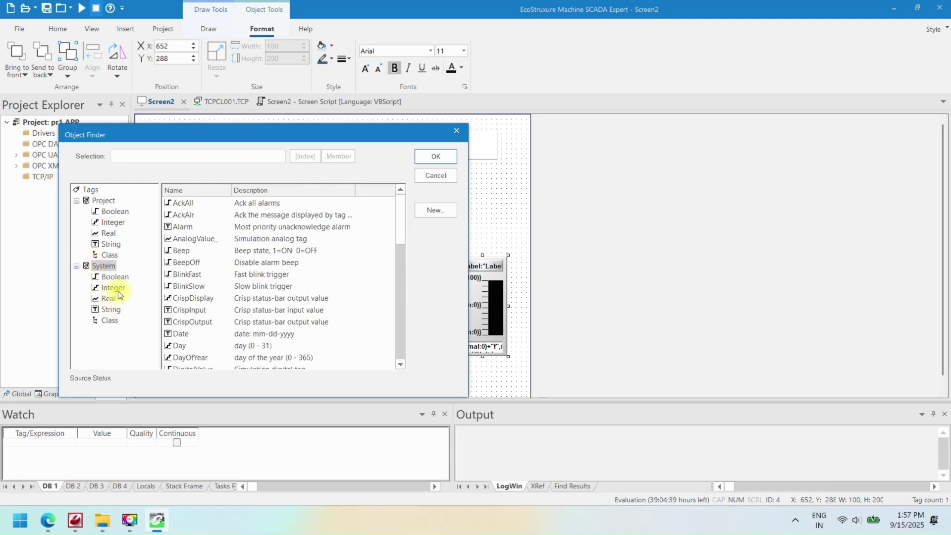
{"action": "left_click", "coordinate": [110, 255]}
{"action": "left_click", "coordinate": [110, 321]}
{"action": "left_click", "coordinate": [429, 177]}
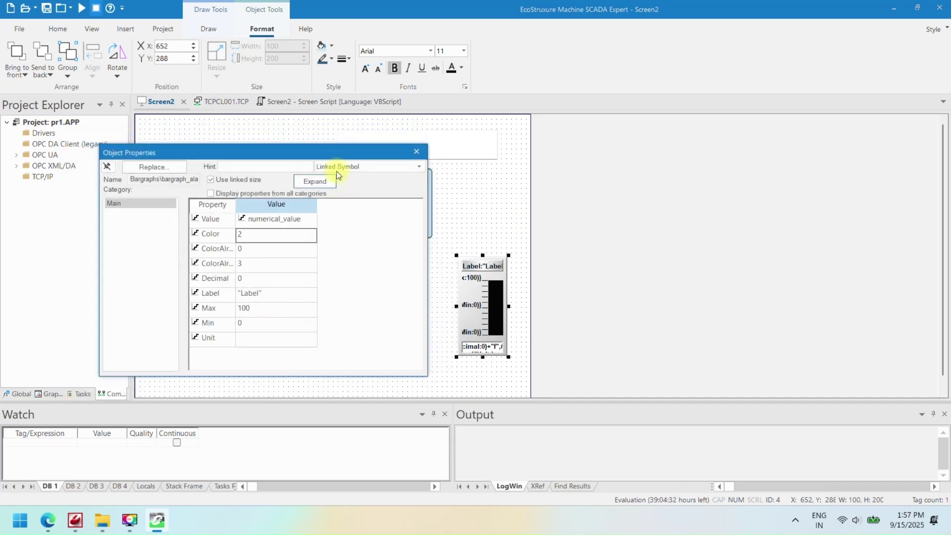
Set the bargraph's Color value to 2 and close its properties
{"action": "left_click", "coordinate": [264, 233]}
{"action": "key", "text": "BackSpace"}
{"action": "type", "text": "3"}
{"action": "double_click", "coordinate": [262, 237]}
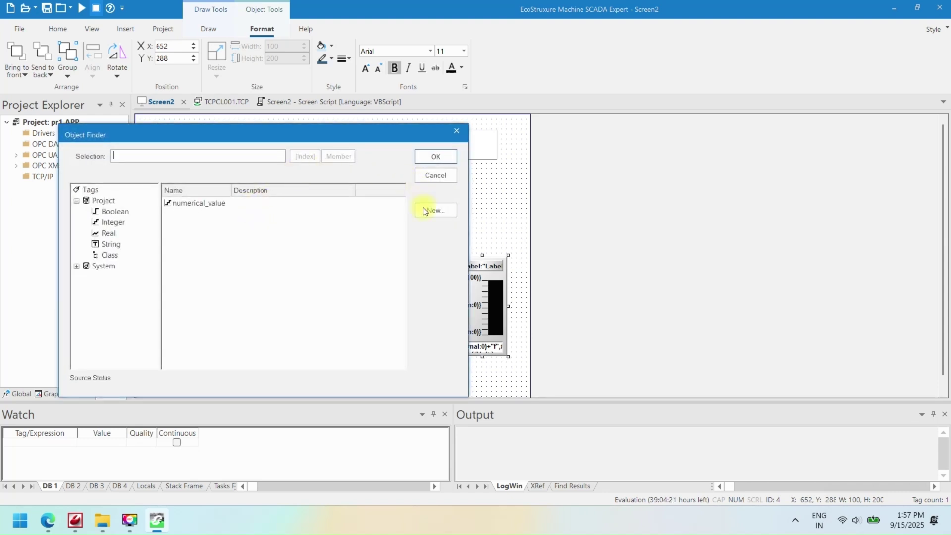
{"action": "left_click", "coordinate": [425, 211]}
{"action": "left_click", "coordinate": [297, 318]}
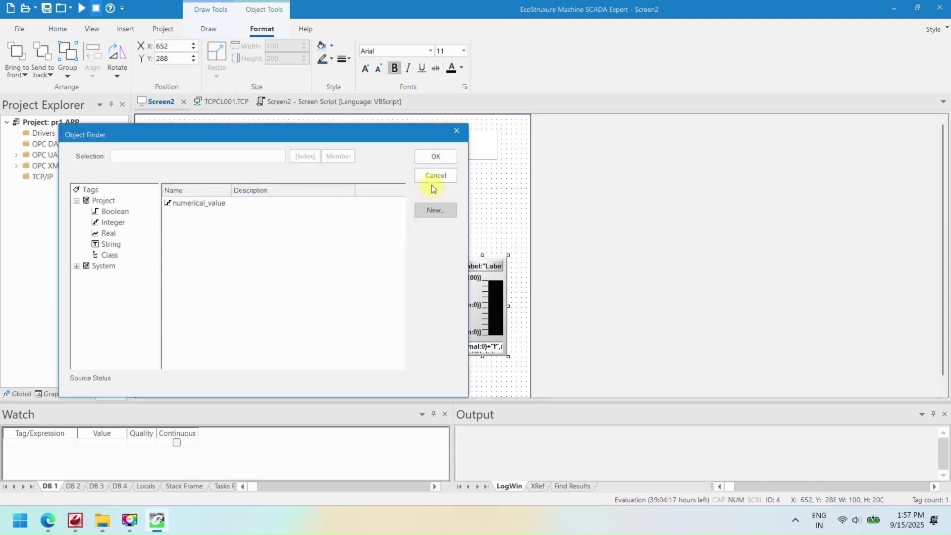
{"action": "left_click", "coordinate": [435, 175]}
{"action": "type", "text": "2"}
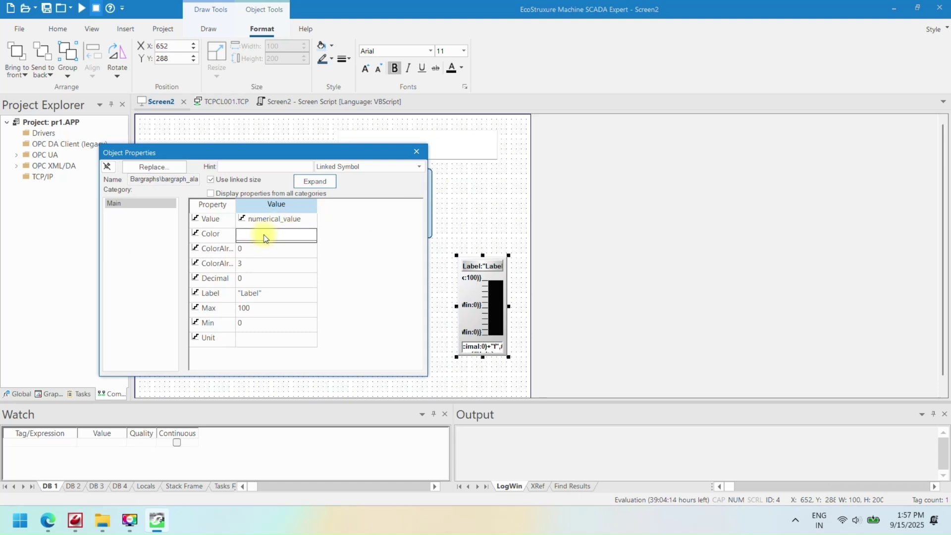
{"action": "key", "text": "Return"}
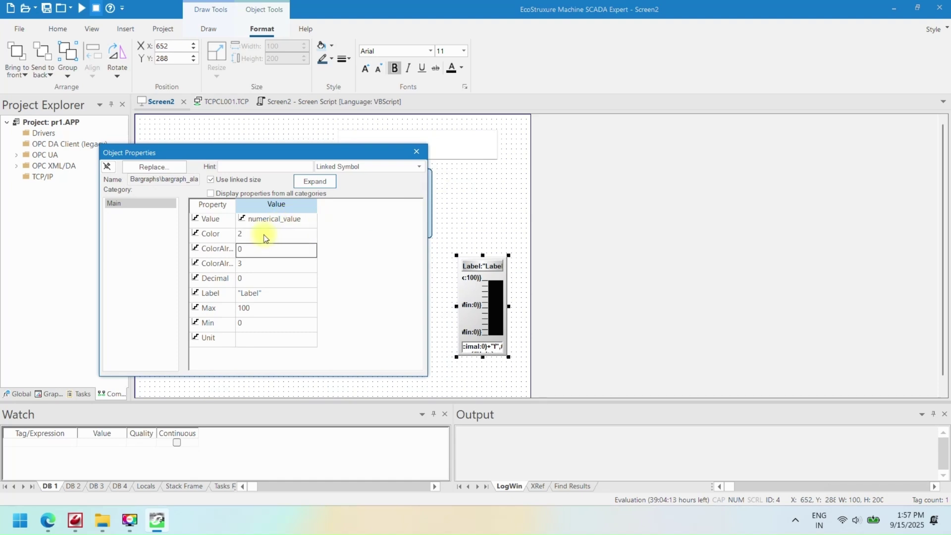
{"action": "left_click", "coordinate": [417, 152]}
{"action": "left_click", "coordinate": [277, 304]}
Create a new Boolean tag 'start' and assign it to the pushbutton's TagCmd
{"action": "right_click", "coordinate": [267, 304]}
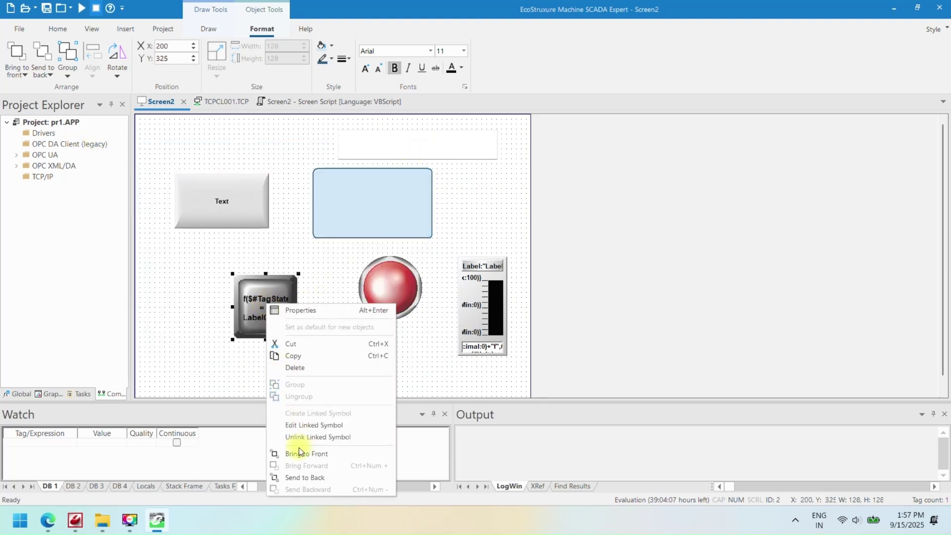
{"action": "left_click", "coordinate": [296, 311]}
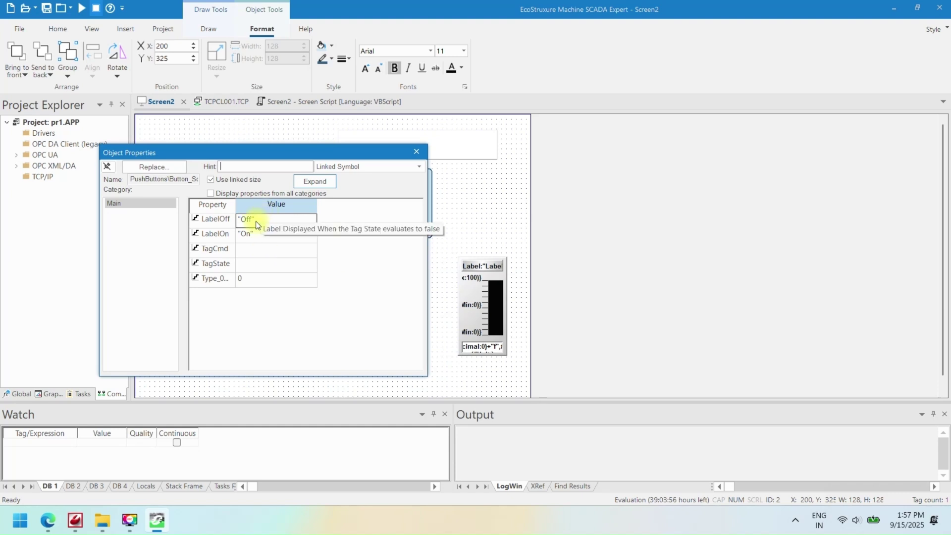
{"action": "double_click", "coordinate": [257, 250]}
{"action": "left_click", "coordinate": [115, 212]}
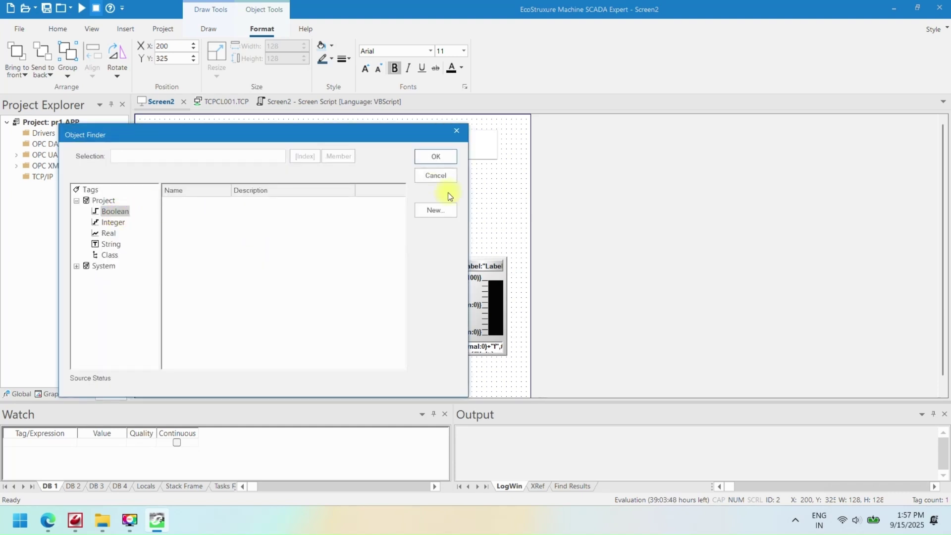
{"action": "left_click", "coordinate": [435, 209]}
{"action": "type", "text": "start"}
{"action": "key", "text": "Tab"}
{"action": "key", "text": "Tab"}
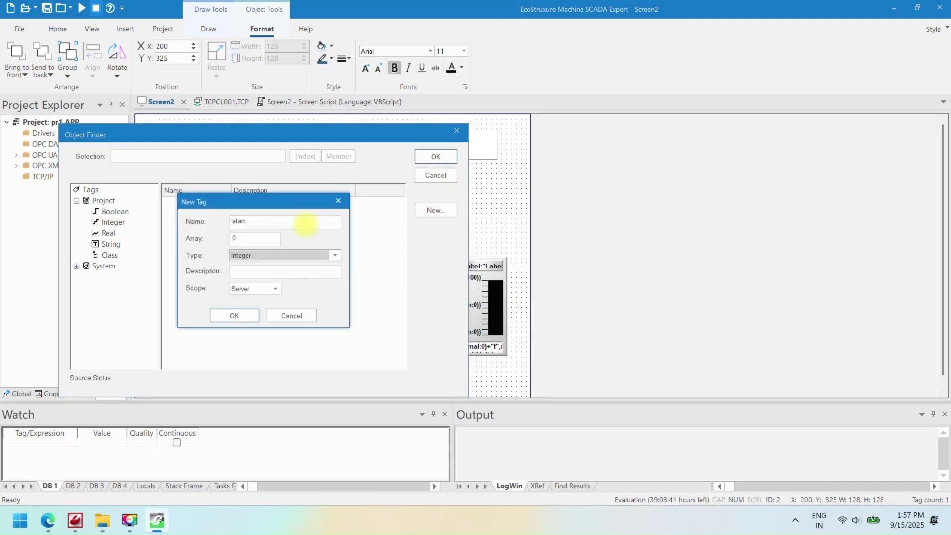
{"action": "key", "text": "Up"}
{"action": "key", "text": "Return"}
{"action": "double_click", "coordinate": [187, 204]}
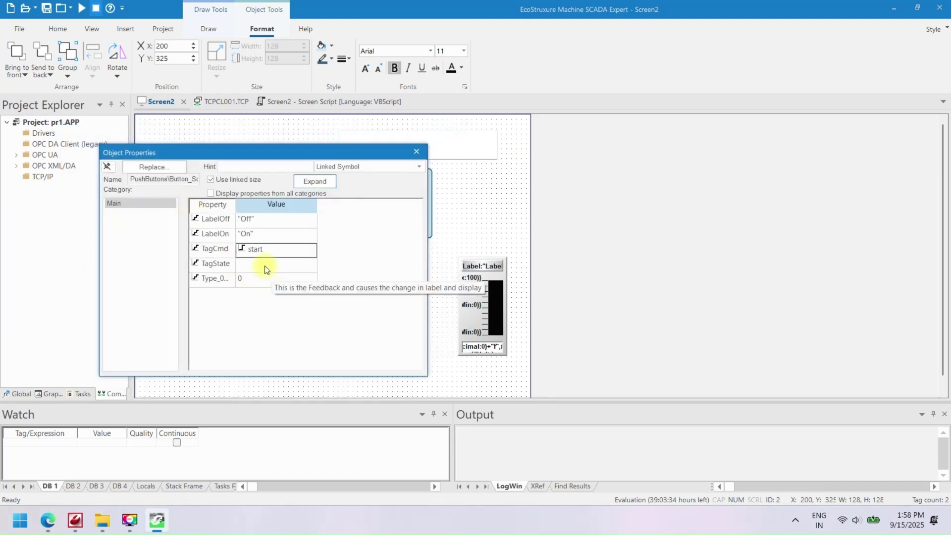
Set the pushbutton's TagState to start and Type_0 to 1
{"action": "double_click", "coordinate": [267, 268]}
{"action": "double_click", "coordinate": [179, 203]}
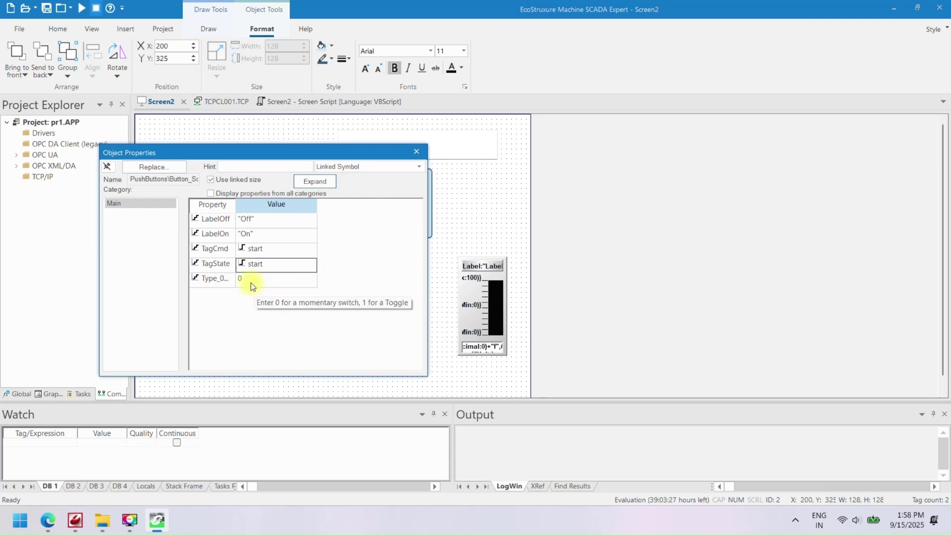
{"action": "double_click", "coordinate": [251, 280]}
{"action": "key", "text": "Escape"}
{"action": "left_click", "coordinate": [251, 280]}
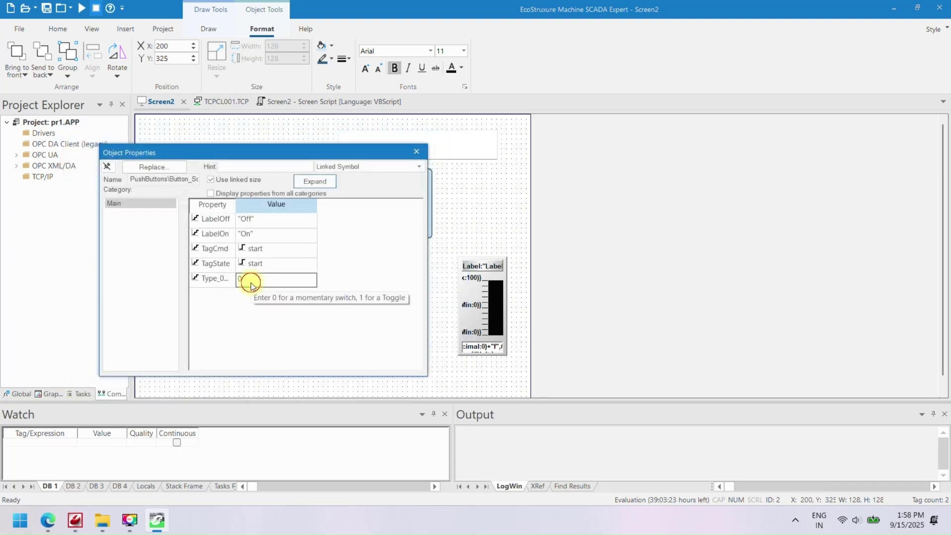
{"action": "type", "text": "1"}
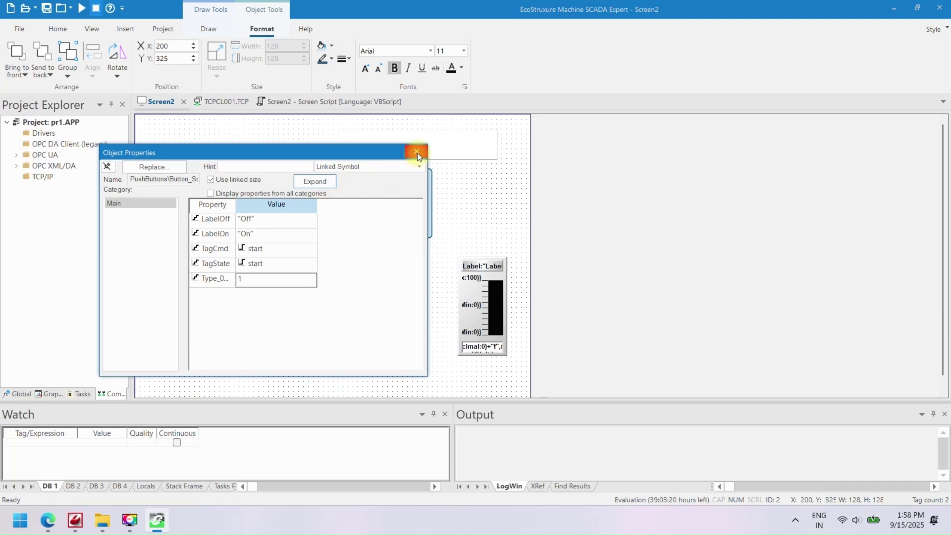
{"action": "left_click", "coordinate": [418, 152]}
Link the red pilot light's TagState to the start tag
{"action": "left_click", "coordinate": [409, 289]}
{"action": "right_click", "coordinate": [419, 297]}
{"action": "left_click", "coordinate": [419, 296]}
{"action": "double_click", "coordinate": [275, 221]}
{"action": "double_click", "coordinate": [177, 203]}
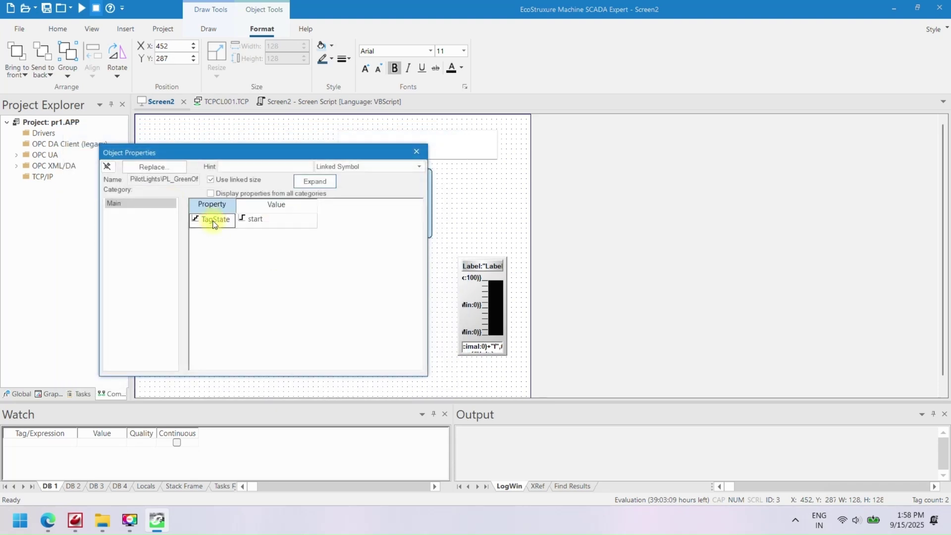
{"action": "left_click", "coordinate": [416, 152]}
Enter MsgBox("button is pressed") as the Text button's On Double Click script
{"action": "left_click", "coordinate": [237, 199]}
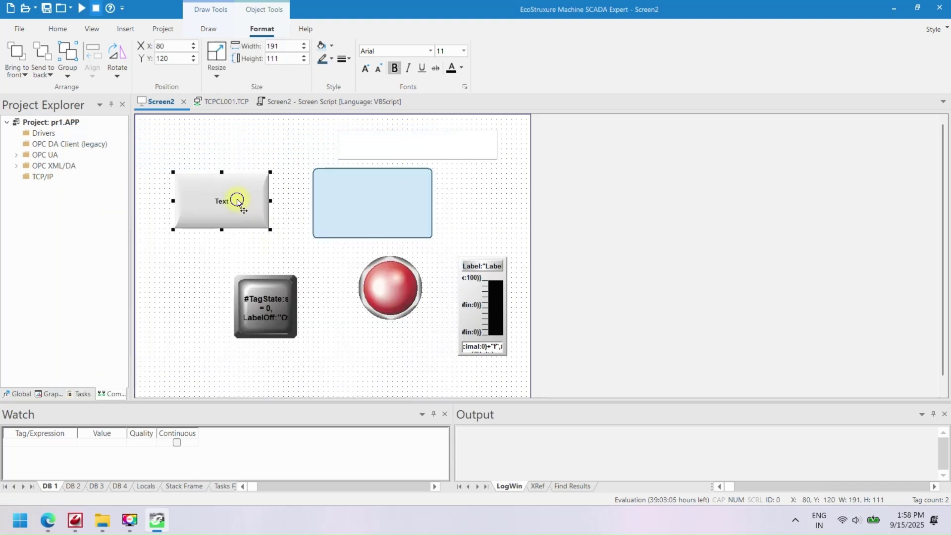
{"action": "right_click", "coordinate": [238, 201]}
{"action": "left_click", "coordinate": [253, 205]}
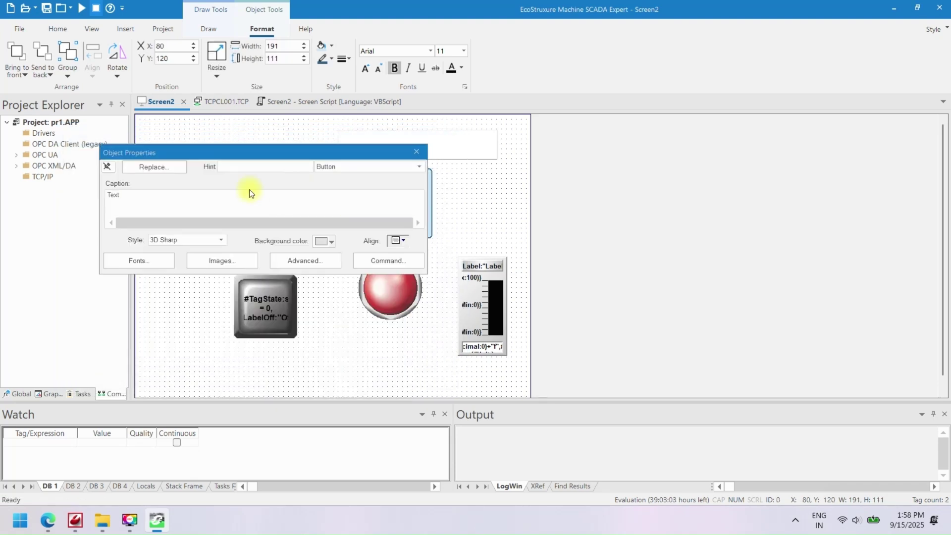
{"action": "left_click", "coordinate": [307, 261]}
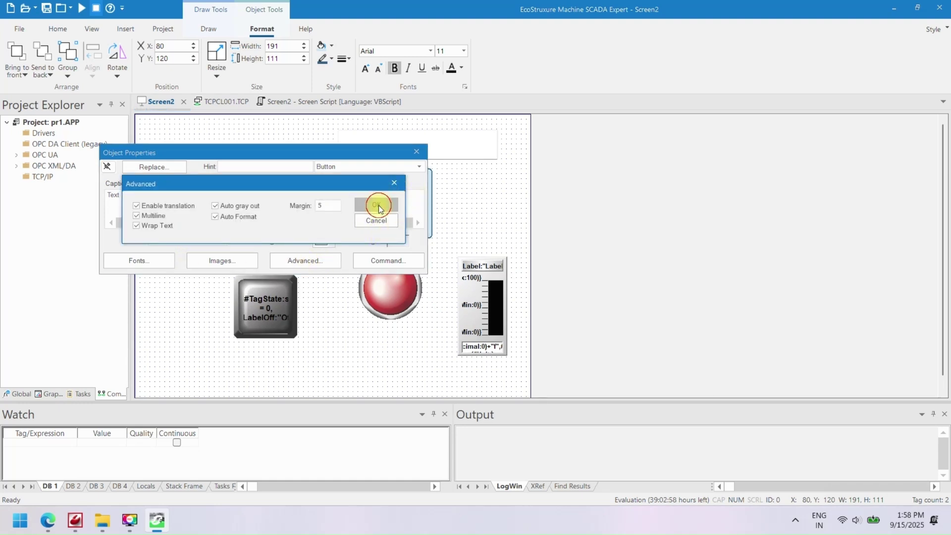
{"action": "left_click", "coordinate": [376, 205]}
{"action": "left_click", "coordinate": [371, 262]}
{"action": "left_click", "coordinate": [178, 252]}
{"action": "left_click", "coordinate": [323, 205]}
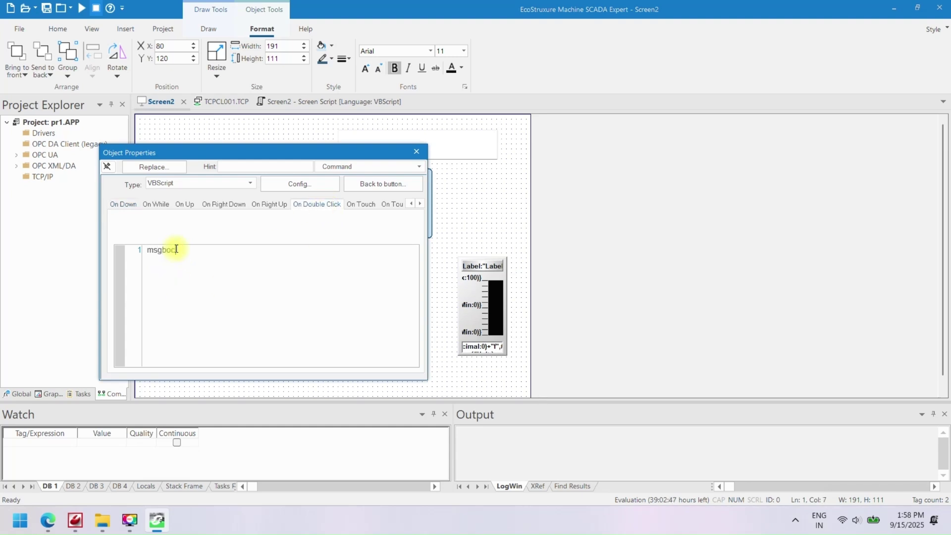
{"action": "type", "text": "MsgBox \"\""}
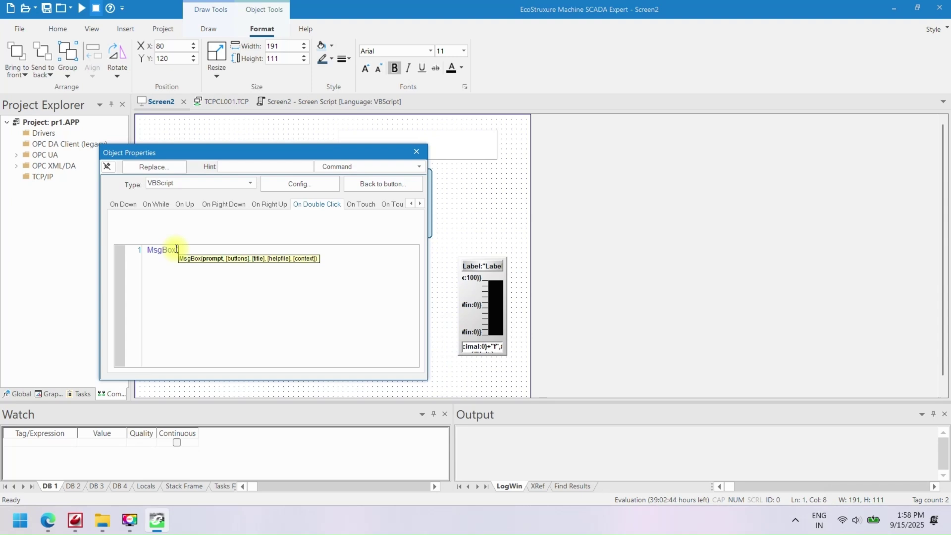
{"action": "type", "text": ")"}
{"action": "left_click", "coordinate": [177, 249]}
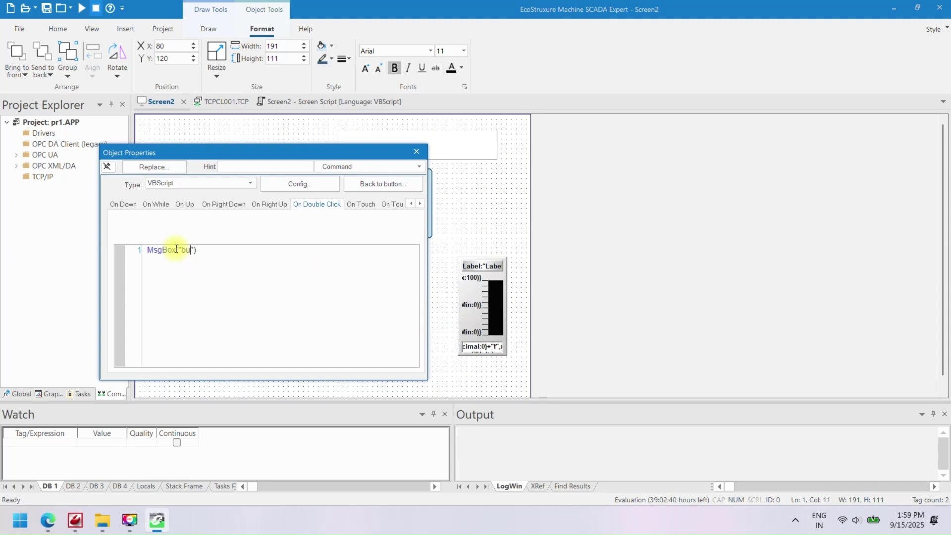
{"action": "type", "text": "button is pressed"}
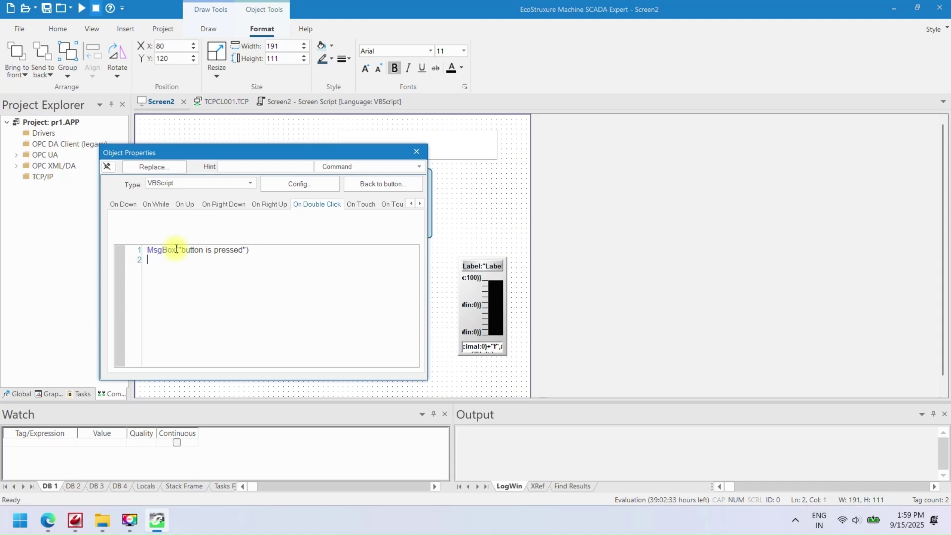
Verify the double-click script with Check Script and close the button's properties
{"action": "left_click", "coordinate": [403, 182]}
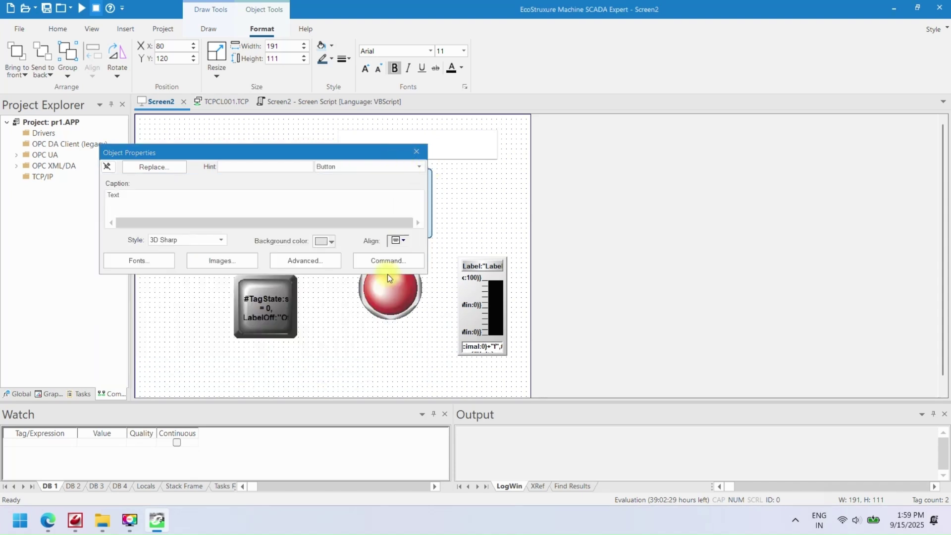
{"action": "left_click", "coordinate": [390, 259]}
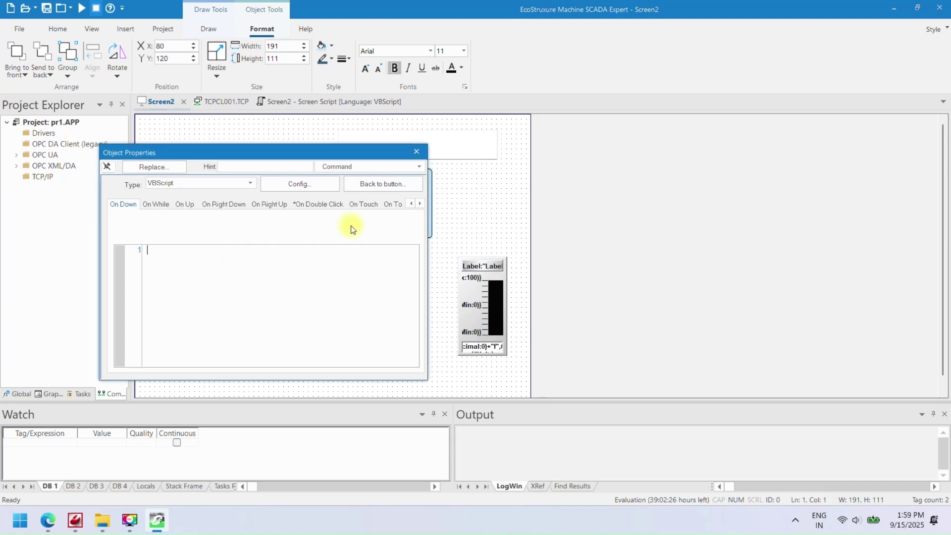
{"action": "left_click", "coordinate": [322, 204]}
{"action": "left_click", "coordinate": [268, 267]}
{"action": "right_click", "coordinate": [267, 266]}
{"action": "left_click", "coordinate": [278, 272]}
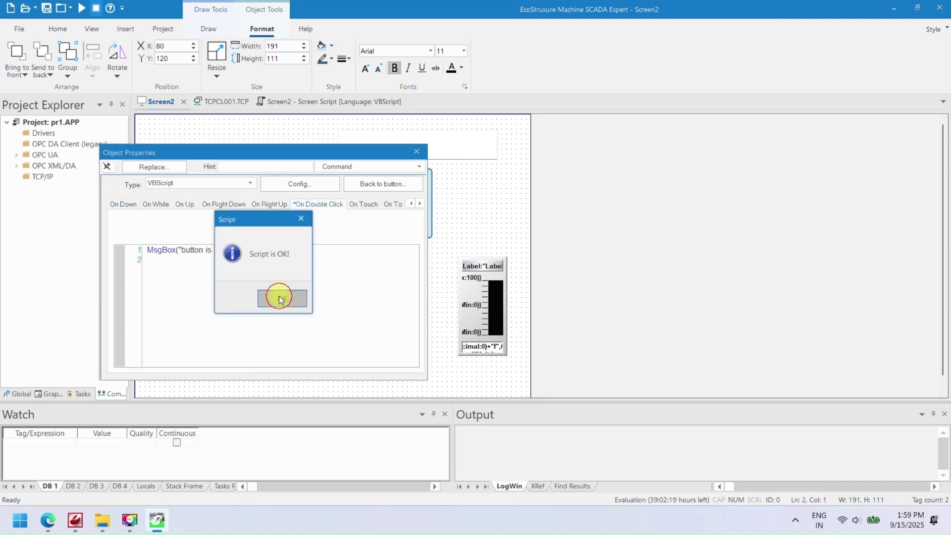
{"action": "left_click", "coordinate": [278, 296]}
{"action": "left_click", "coordinate": [416, 151]}
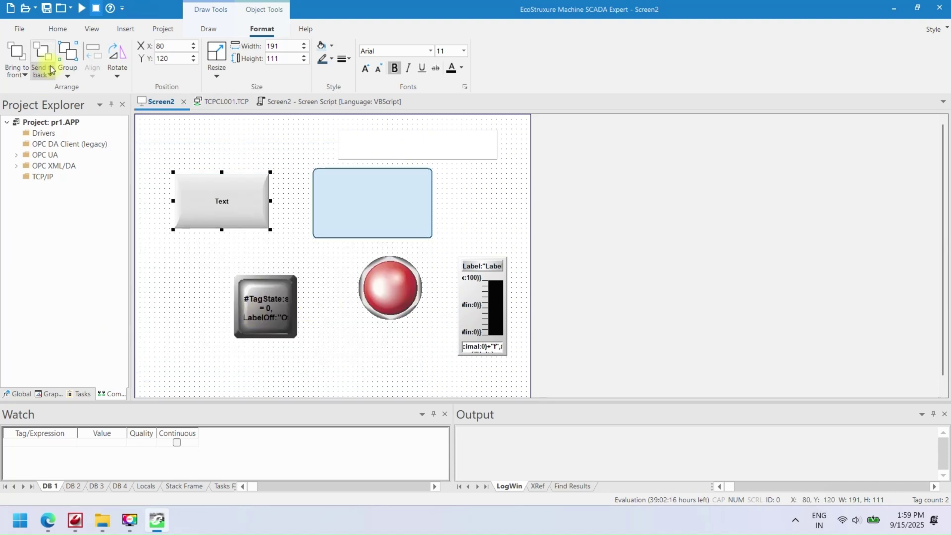
Save the screen as 'homescr' and launch it in runtime
{"action": "left_click", "coordinate": [23, 31]}
{"action": "left_click", "coordinate": [23, 32]}
{"action": "key", "text": "ctrl+s"}
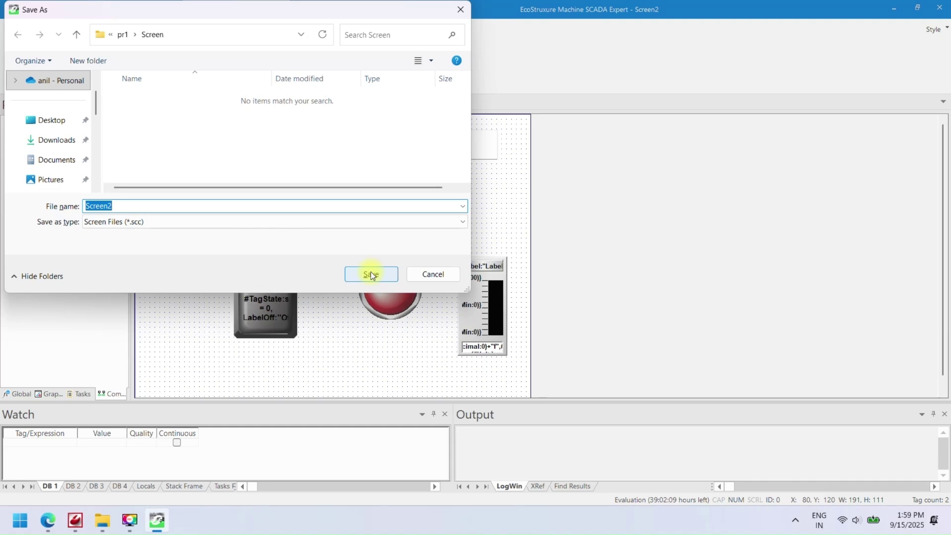
{"action": "key", "text": "BackSpace"}
{"action": "type", "text": "homescr"}
{"action": "left_click", "coordinate": [372, 274]}
{"action": "left_click", "coordinate": [234, 173]}
{"action": "left_click", "coordinate": [55, 33]}
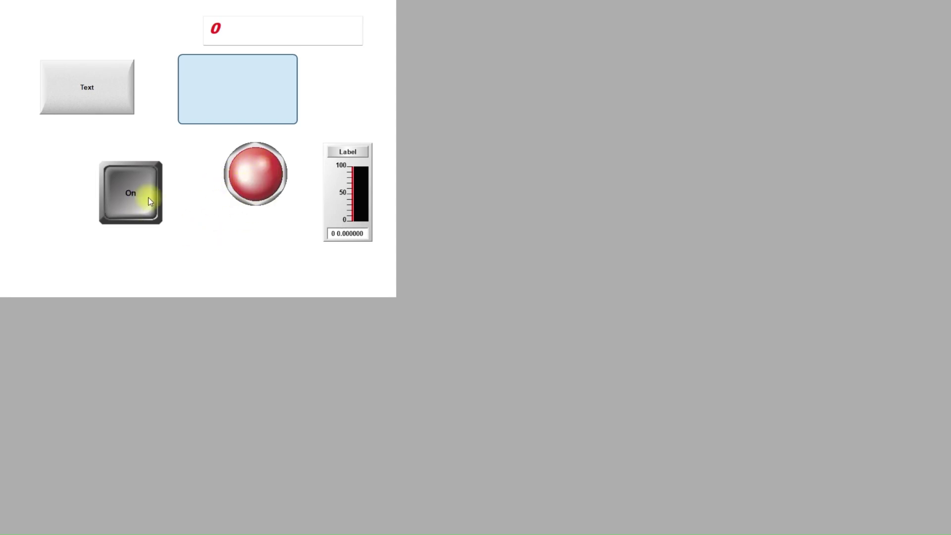
Toggle the start pushbutton, show the button message, and enter 10 then 55 for the bargraph
{"action": "left_click", "coordinate": [140, 198]}
{"action": "left_click", "coordinate": [141, 199]}
{"action": "left_click", "coordinate": [141, 200]}
{"action": "left_click", "coordinate": [88, 81]}
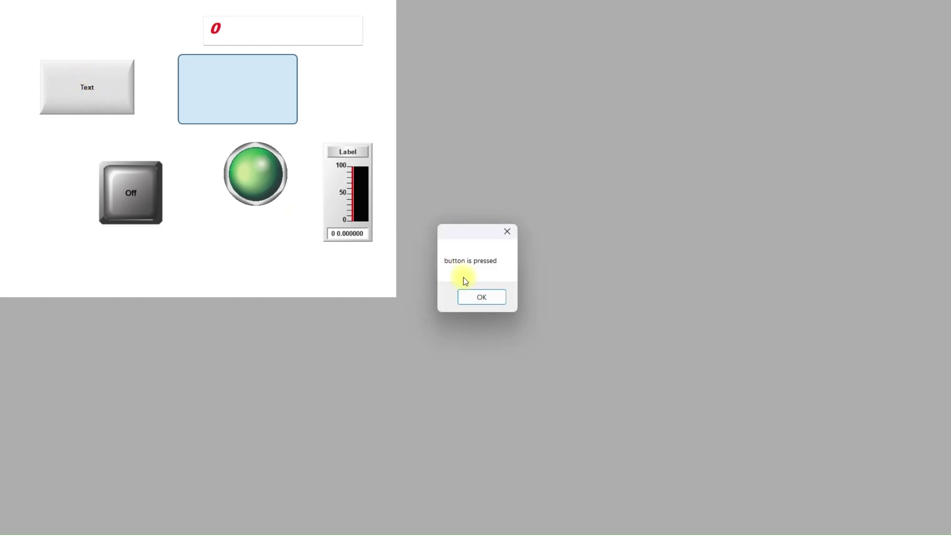
{"action": "left_click", "coordinate": [477, 297]}
{"action": "left_click", "coordinate": [227, 23]}
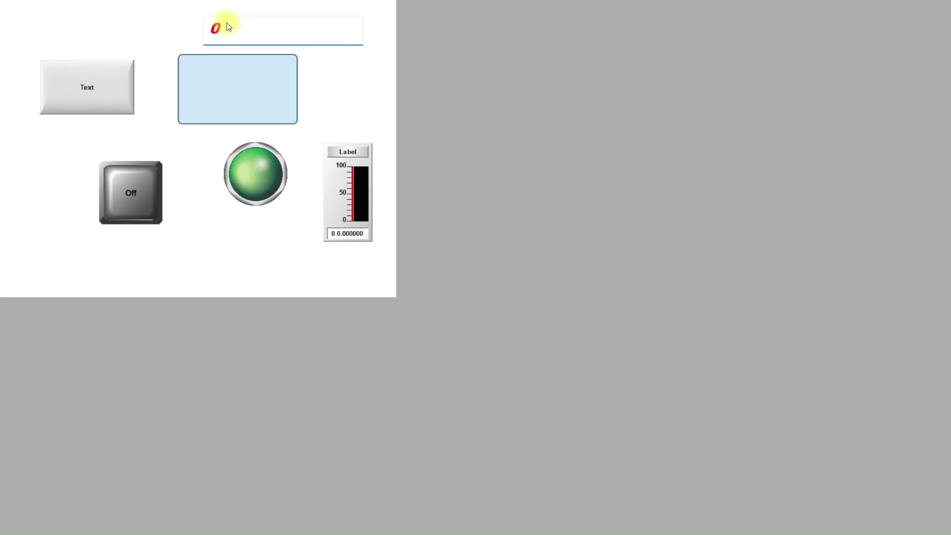
{"action": "type", "text": "10"}
{"action": "key", "text": "Return"}
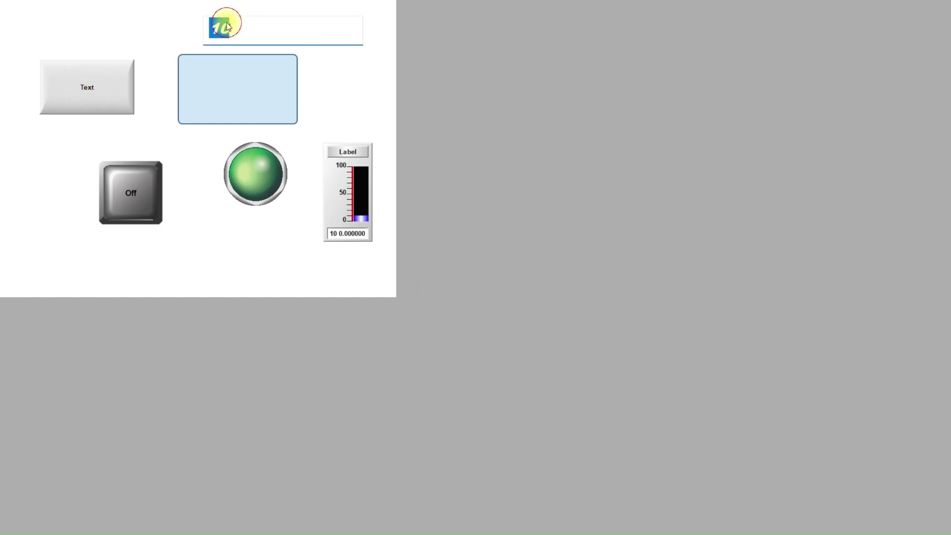
{"action": "type", "text": "55"}
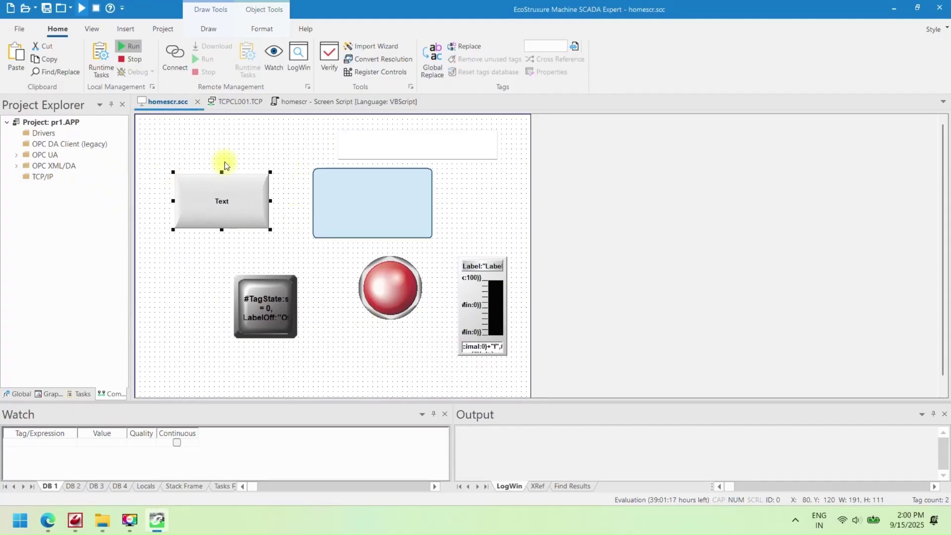
Navigate the Project settings to the runtime Viewer page
{"action": "left_click", "coordinate": [180, 286]}
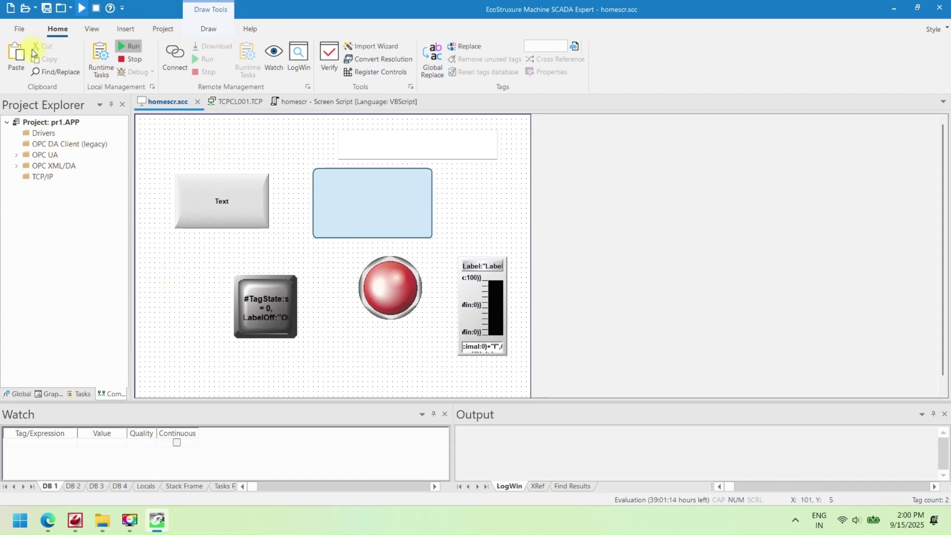
{"action": "left_click", "coordinate": [89, 30]}
{"action": "left_click", "coordinate": [163, 29]}
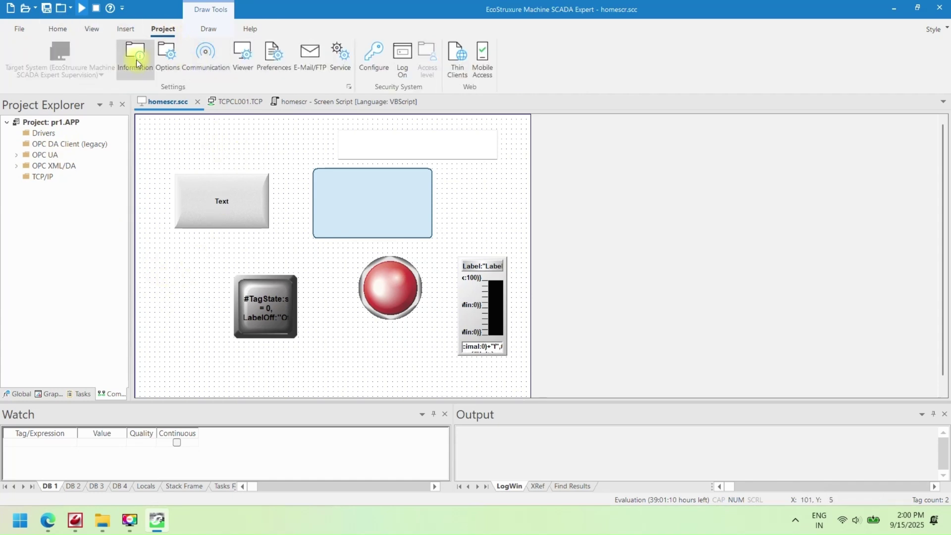
{"action": "left_click", "coordinate": [309, 63]}
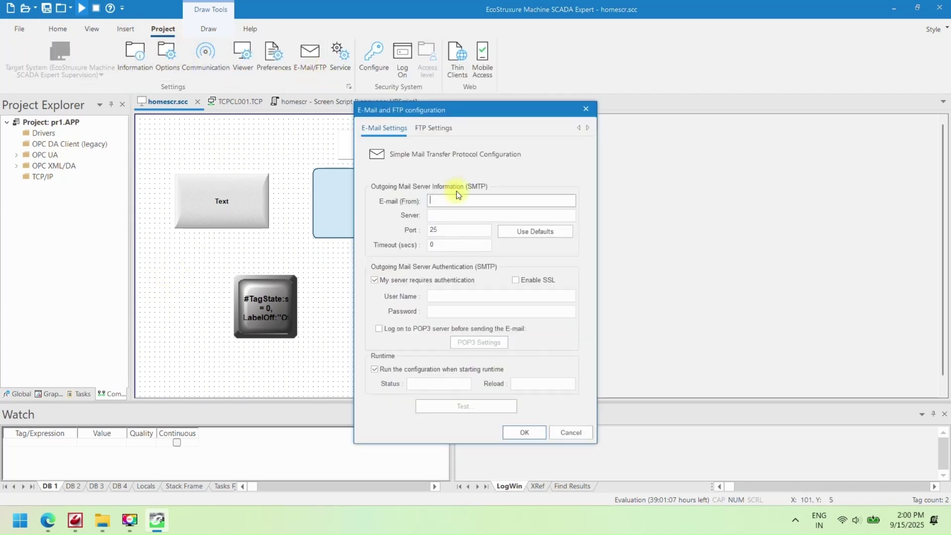
{"action": "left_click", "coordinate": [554, 433]}
{"action": "left_click", "coordinate": [206, 55]}
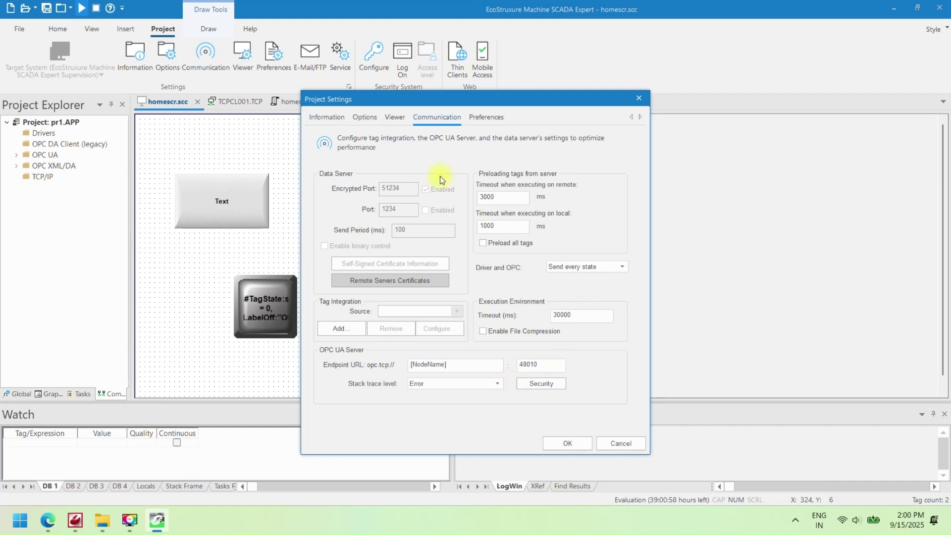
{"action": "left_click", "coordinate": [370, 114]}
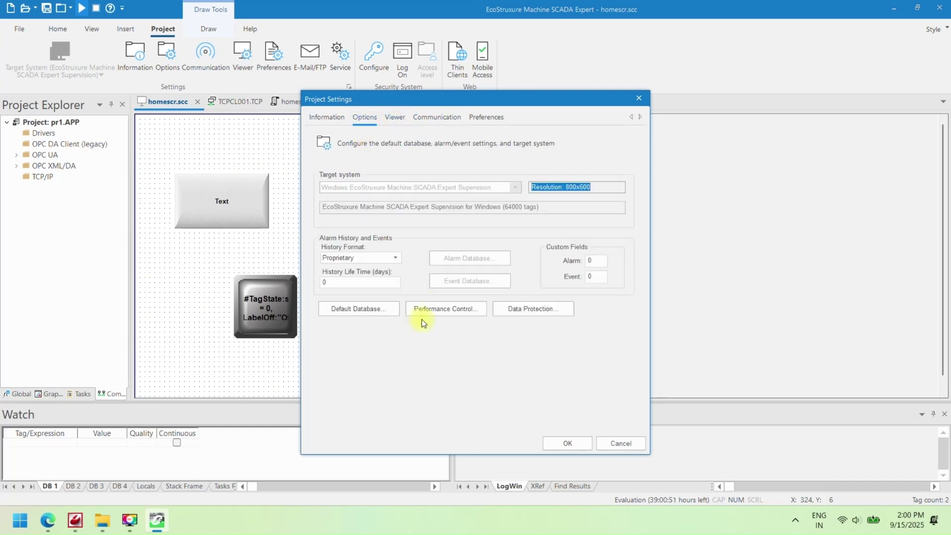
{"action": "left_click", "coordinate": [395, 118]}
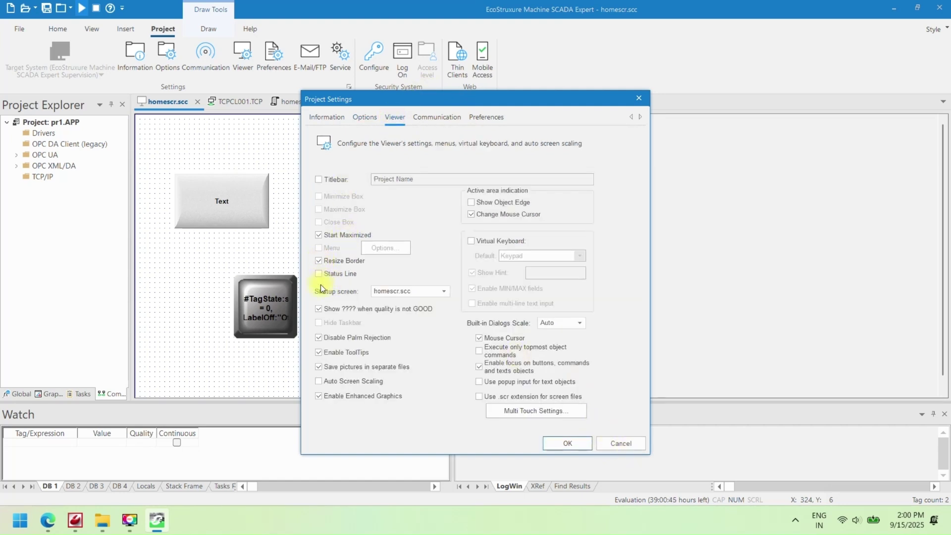
Enable Auto Screen Scaling, Virtual Keyboard, Status Line, Titlebar and Close Box, then confirm
{"action": "left_click", "coordinate": [319, 382]}
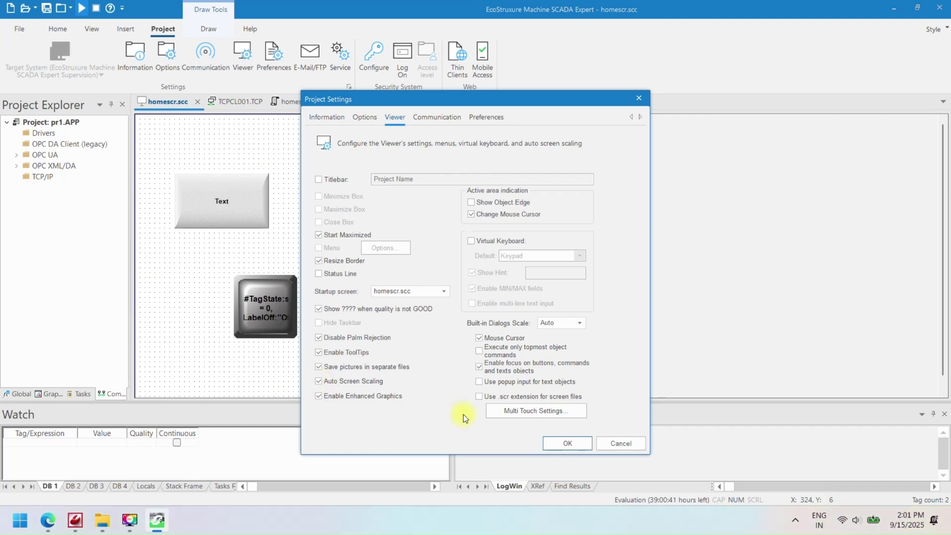
{"action": "left_click", "coordinate": [489, 242]}
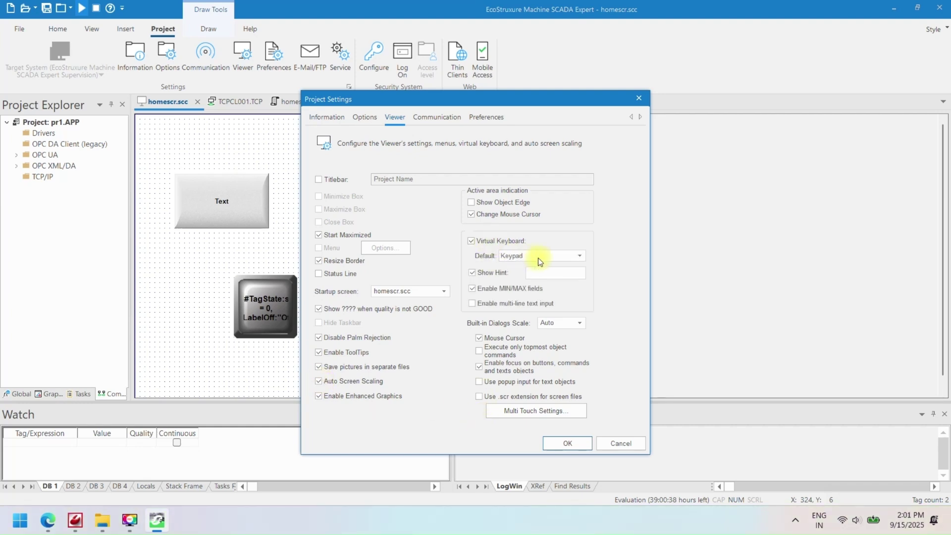
{"action": "left_click", "coordinate": [318, 275]}
{"action": "left_click", "coordinate": [319, 180]}
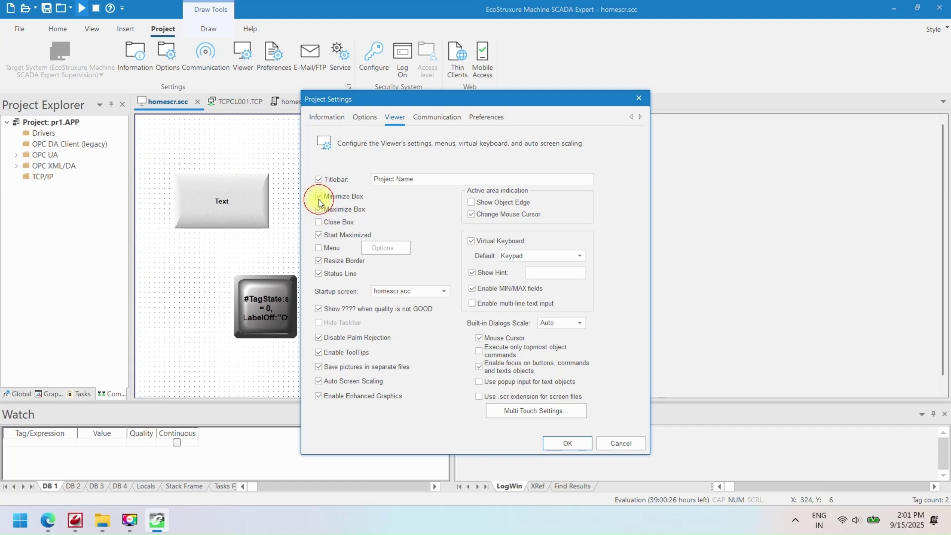
{"action": "left_click", "coordinate": [319, 222]}
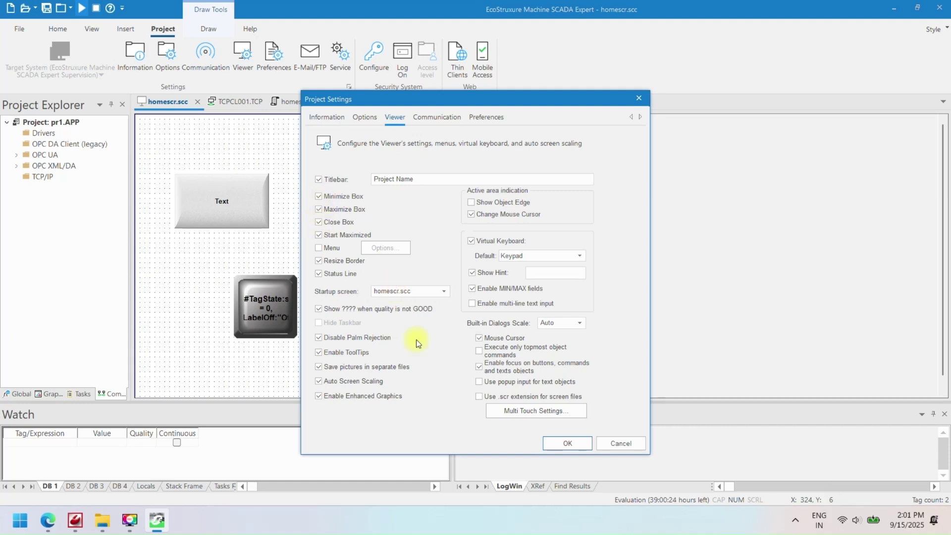
{"action": "left_click", "coordinate": [563, 444]}
{"action": "left_click", "coordinate": [512, 317]}
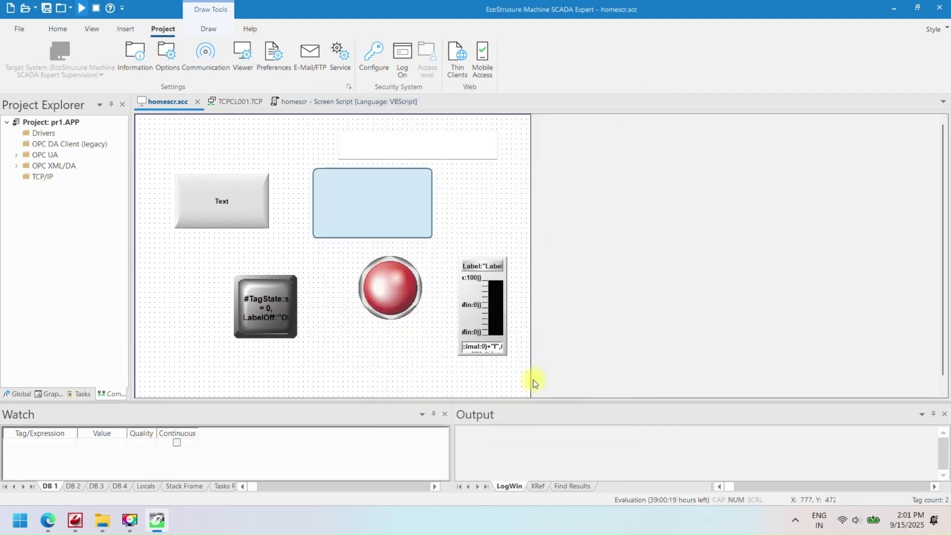
{"action": "left_click", "coordinate": [82, 8]}
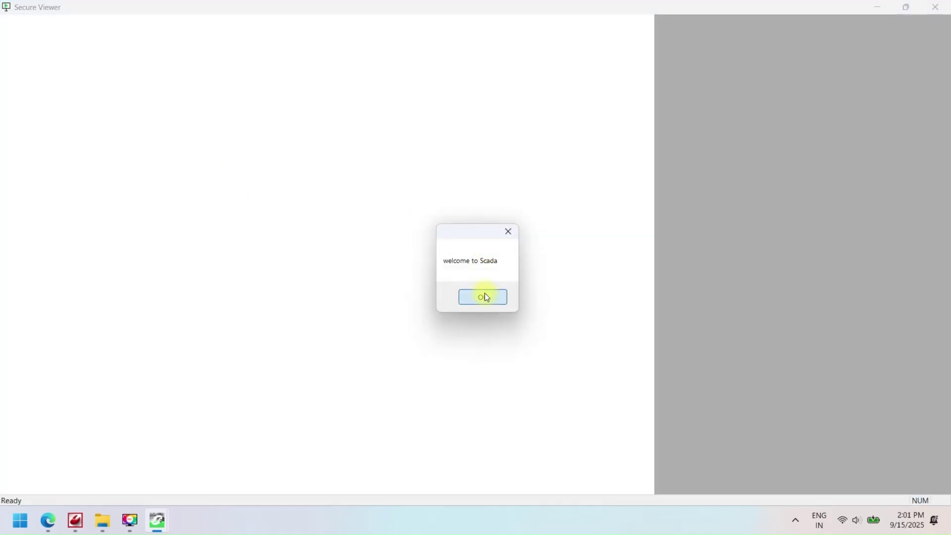
{"action": "left_click", "coordinate": [485, 295]}
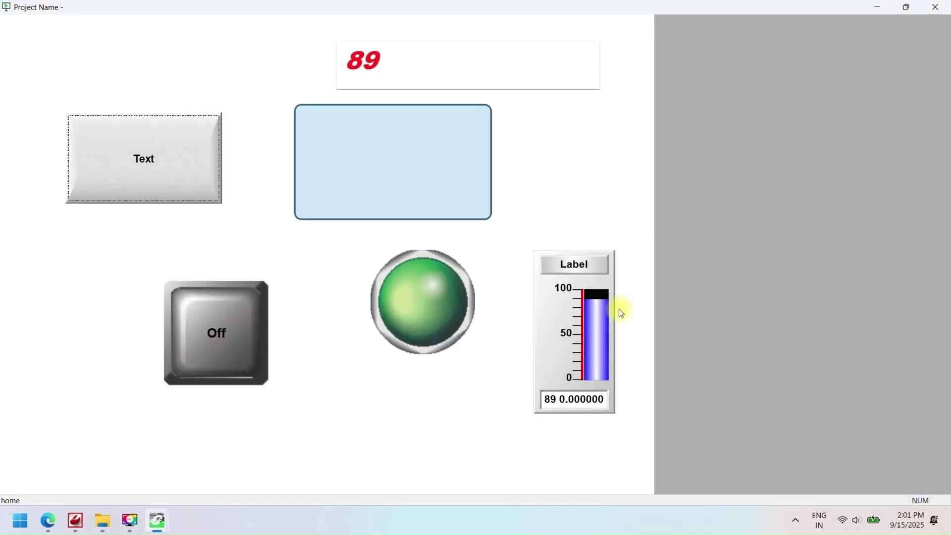
{"action": "left_click", "coordinate": [256, 343]}
{"action": "left_click", "coordinate": [258, 344]}
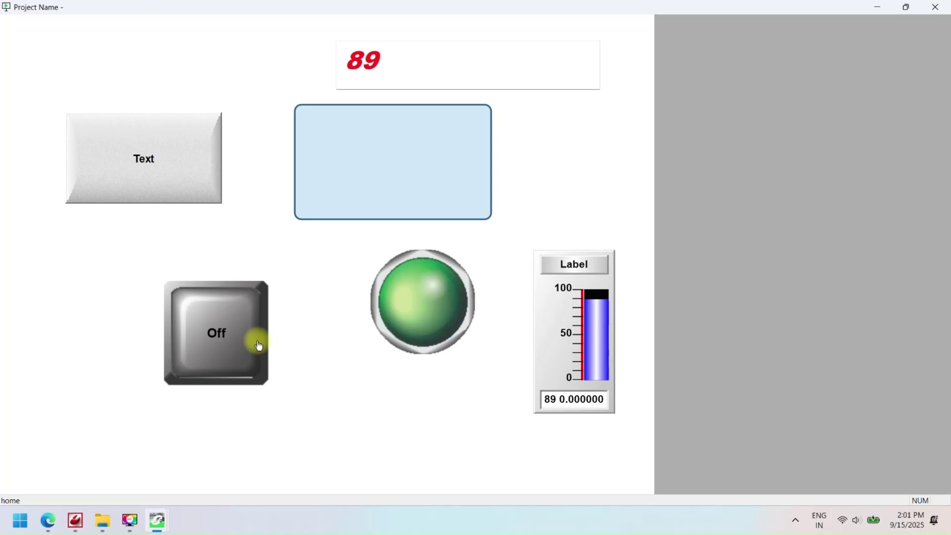
{"action": "left_click", "coordinate": [180, 144]}
{"action": "left_click", "coordinate": [173, 186]}
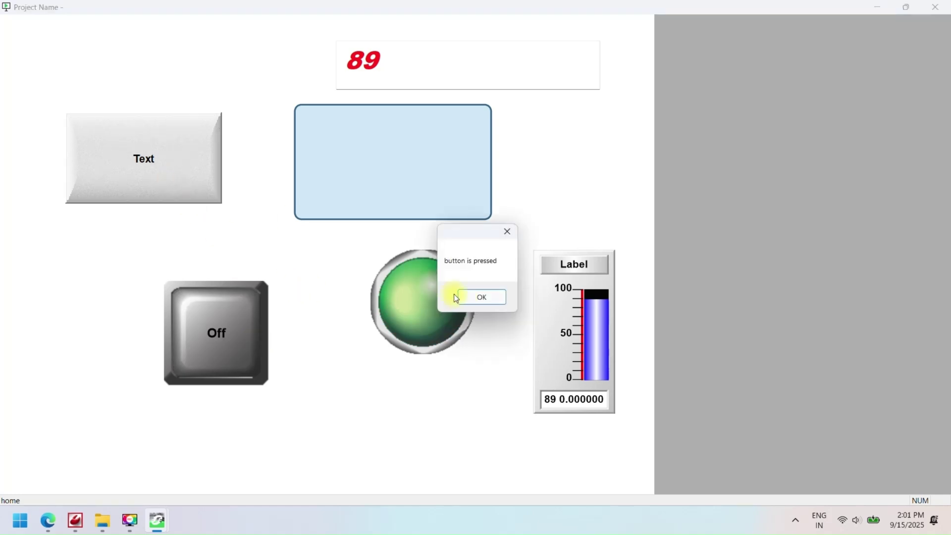
{"action": "left_click", "coordinate": [454, 295]}
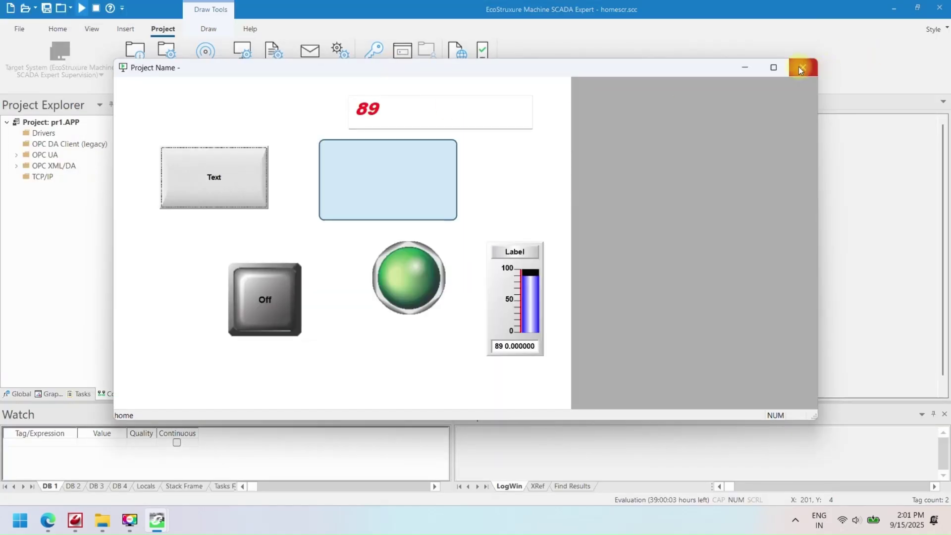
{"action": "left_click", "coordinate": [779, 66]}
{"action": "left_click", "coordinate": [873, 7]}
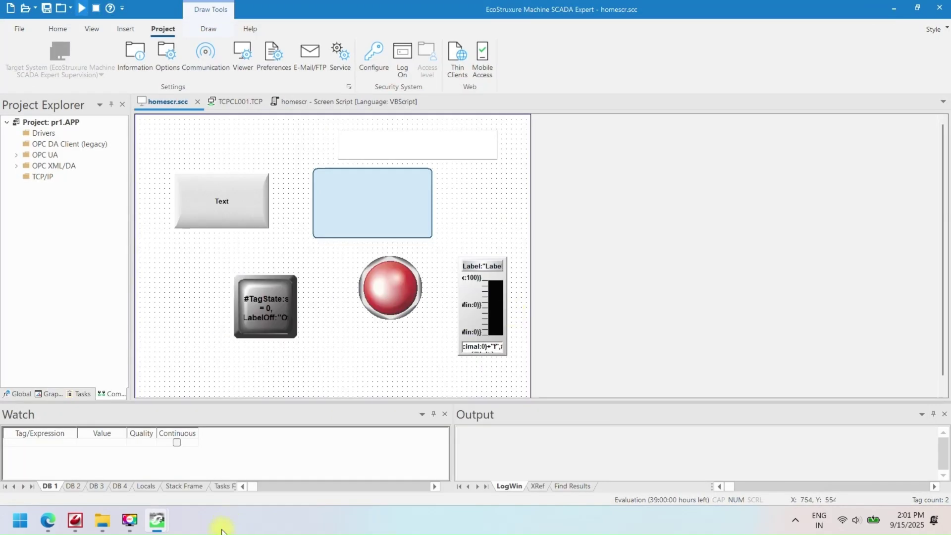
{"action": "mouse_move", "coordinate": [157, 520]}
{"action": "left_click", "coordinate": [268, 420]}
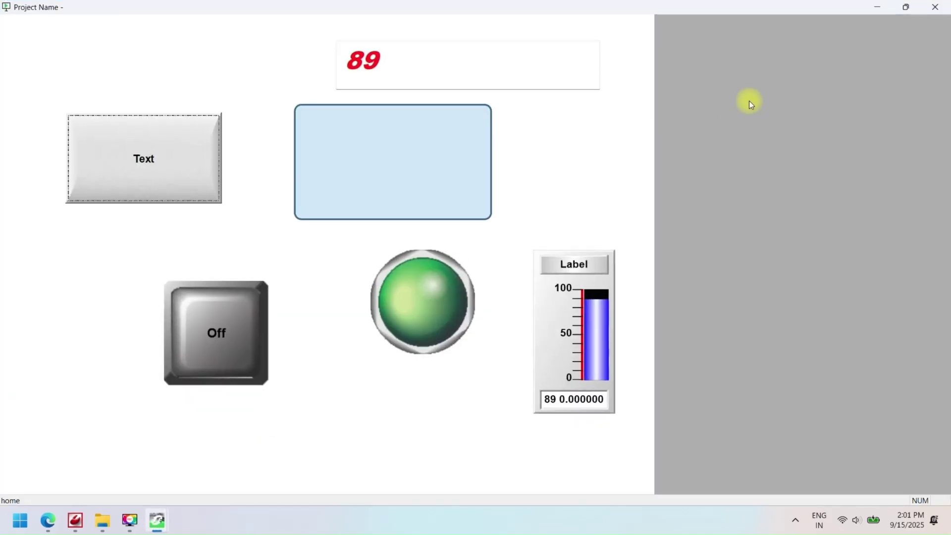
{"action": "left_click", "coordinate": [479, 298]}
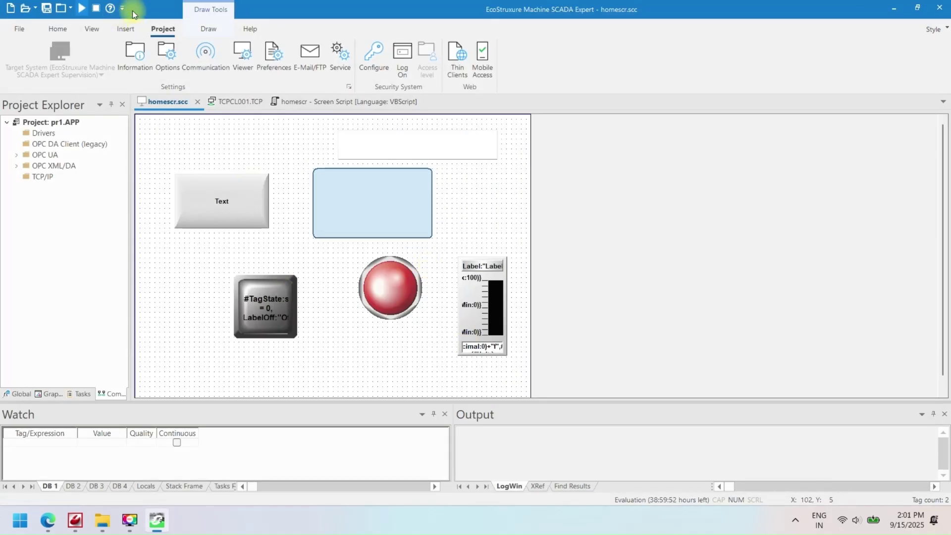
Insert a new trend worksheet and pick Integer > numerical_value as its first tag
{"action": "left_click", "coordinate": [125, 29]}
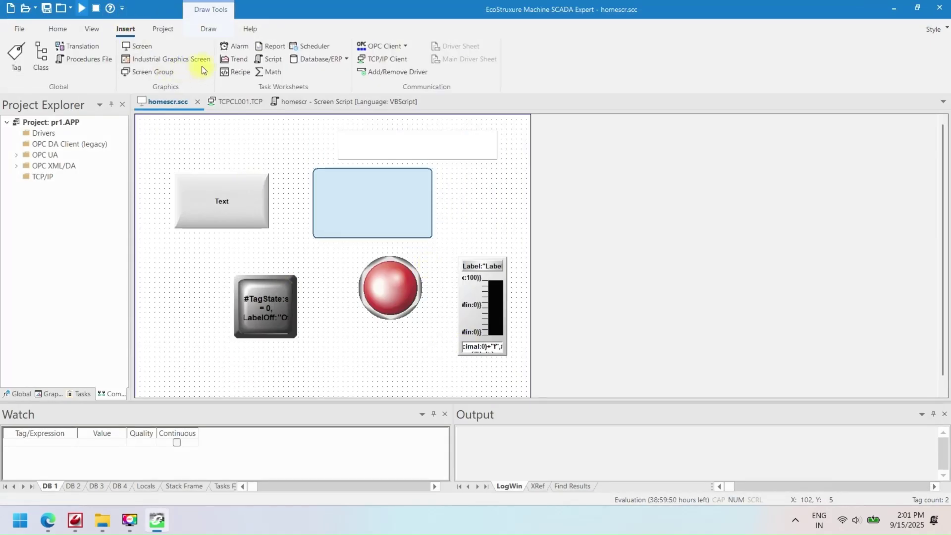
{"action": "left_click", "coordinate": [236, 59]}
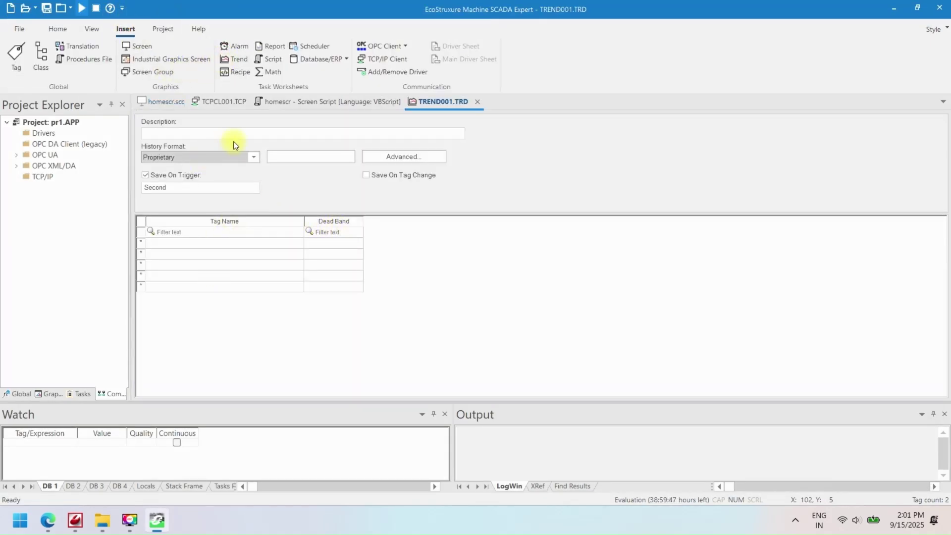
{"action": "left_click", "coordinate": [174, 234]}
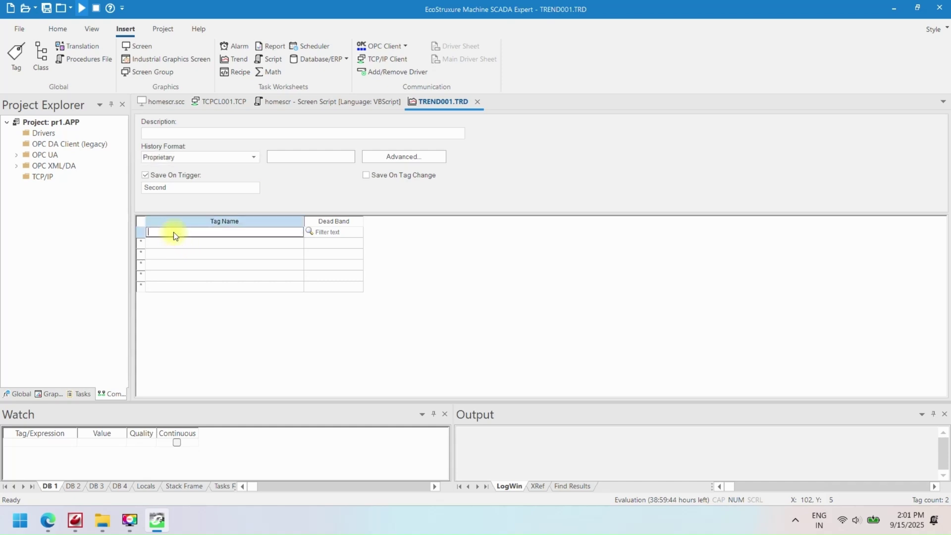
{"action": "right_click", "coordinate": [222, 232]}
{"action": "left_click", "coordinate": [193, 243]}
{"action": "double_click", "coordinate": [192, 243]}
{"action": "key", "text": "Escape"}
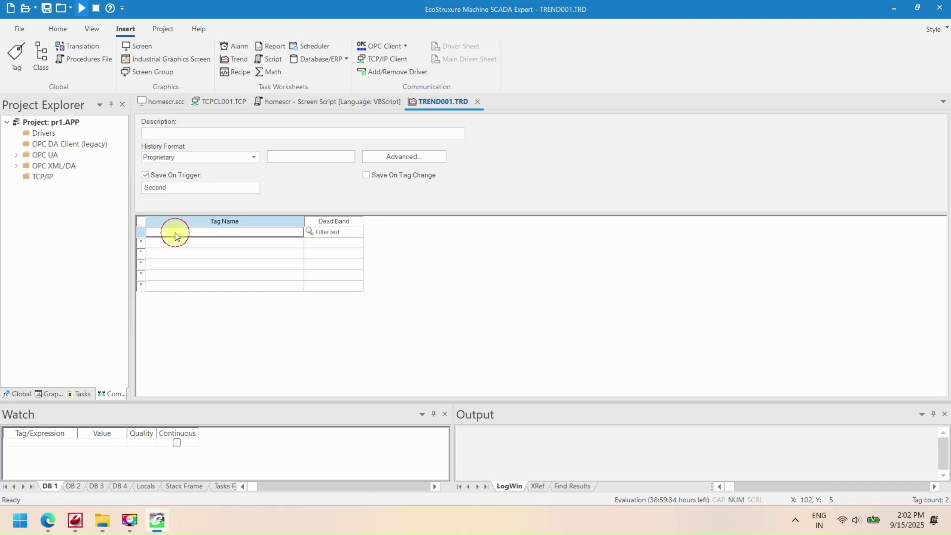
{"action": "double_click", "coordinate": [159, 243]}
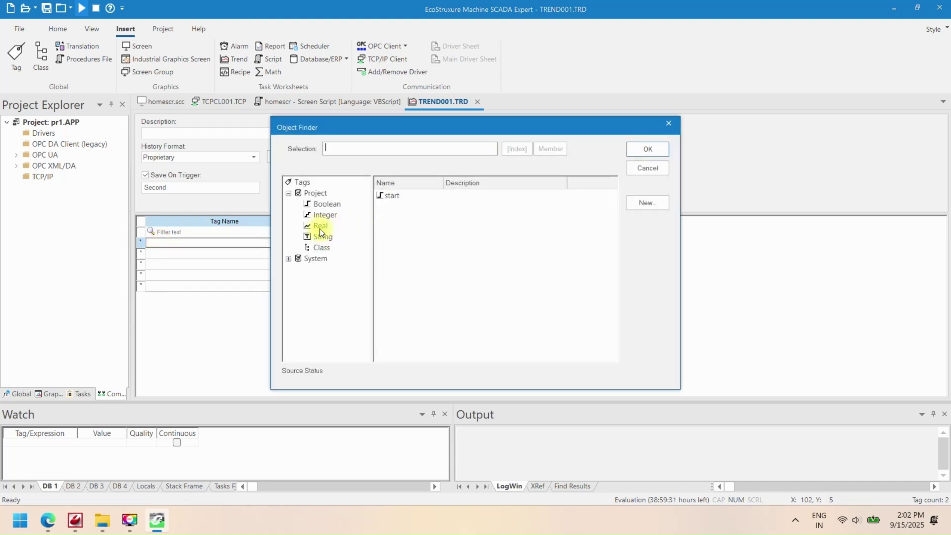
{"action": "left_click", "coordinate": [323, 214]}
{"action": "double_click", "coordinate": [407, 196]}
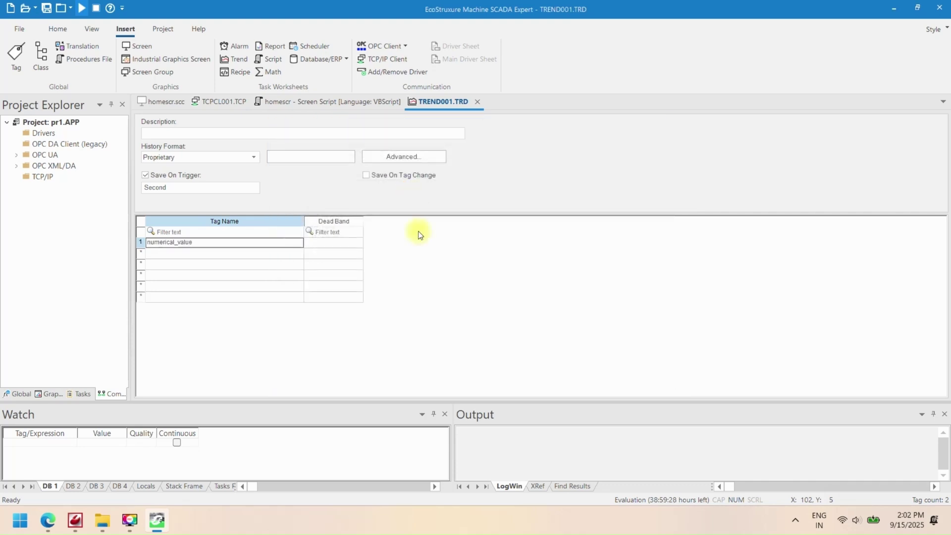
{"action": "left_click", "coordinate": [317, 243]}
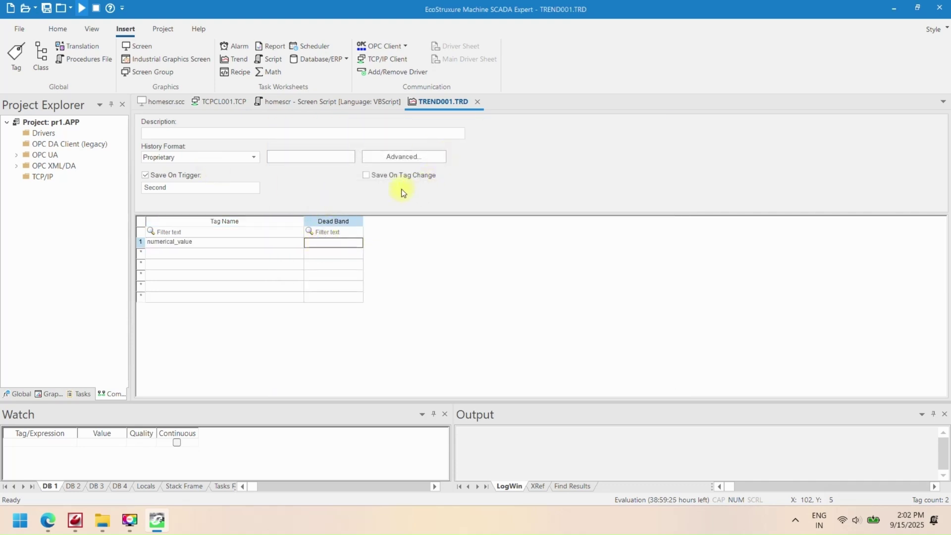
Add a second trend worksheet, close it, and go back to the homescr design screen
{"action": "left_click", "coordinate": [345, 102]}
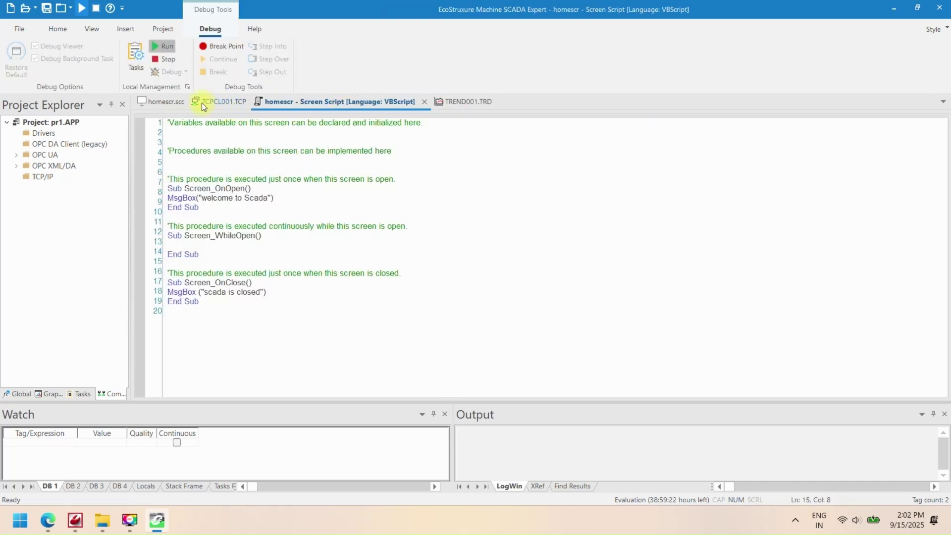
{"action": "left_click", "coordinate": [160, 101]}
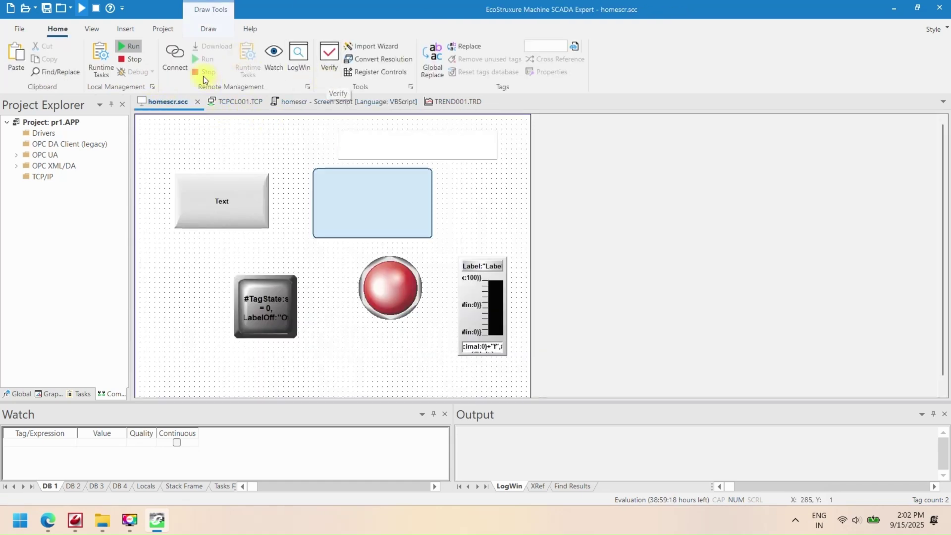
{"action": "left_click", "coordinate": [131, 31]}
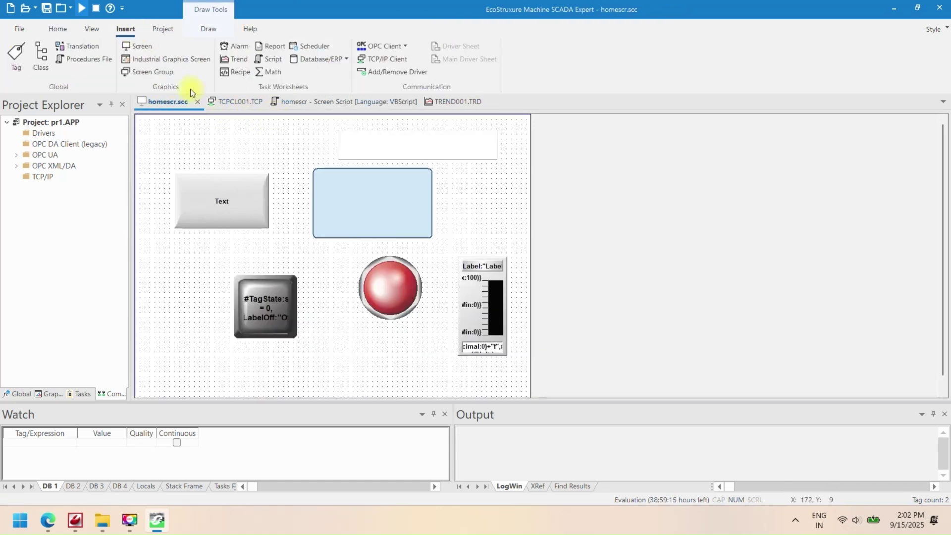
{"action": "left_click", "coordinate": [230, 60]}
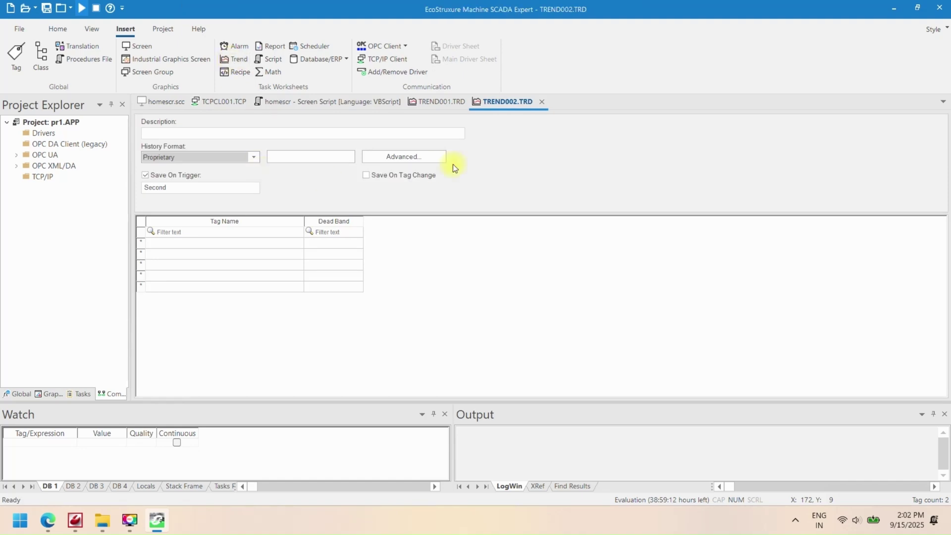
{"action": "left_click", "coordinate": [542, 101]}
{"action": "left_click", "coordinate": [163, 101]}
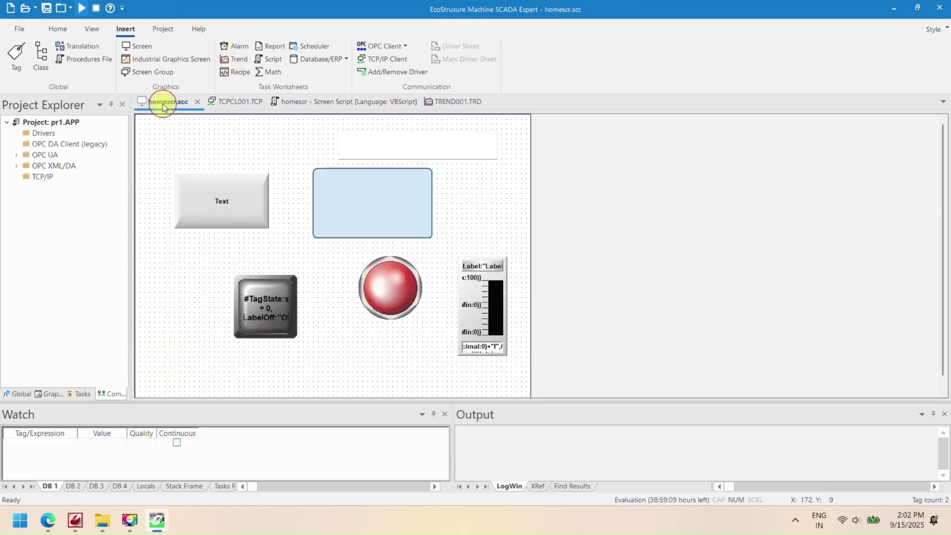
{"action": "right_click", "coordinate": [273, 150]}
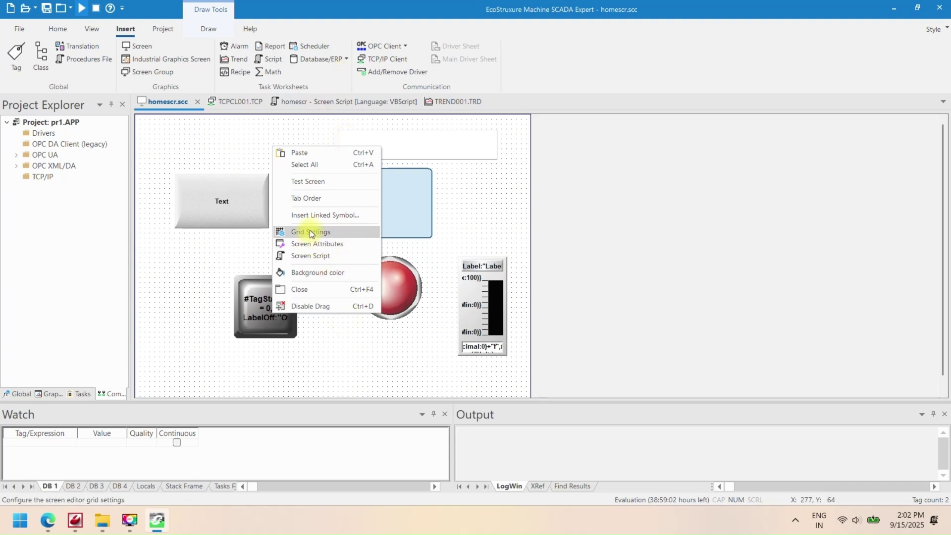
{"action": "left_click", "coordinate": [332, 337]}
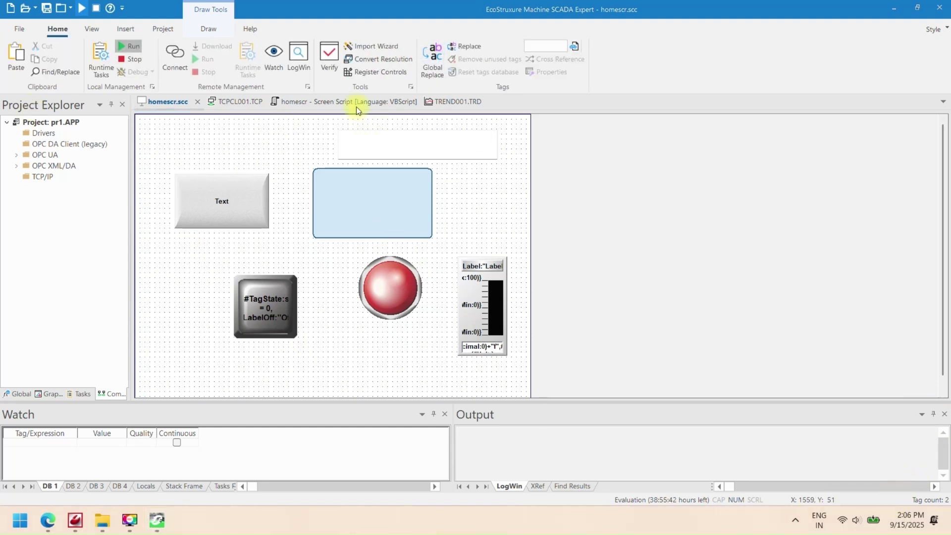
Run the screen, switch the pushbutton on and show the Text button's message
{"action": "left_click", "coordinate": [82, 6]}
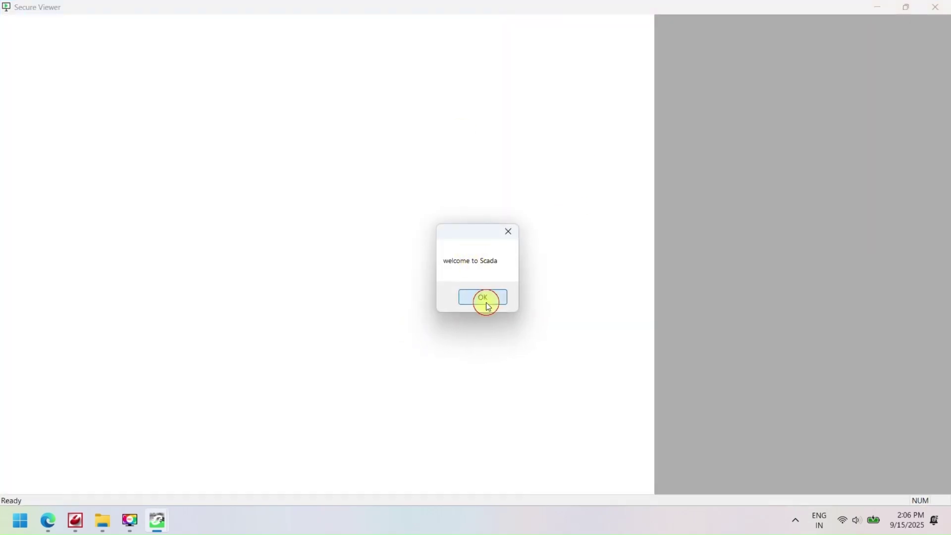
{"action": "left_click", "coordinate": [486, 302]}
{"action": "left_click", "coordinate": [216, 317]}
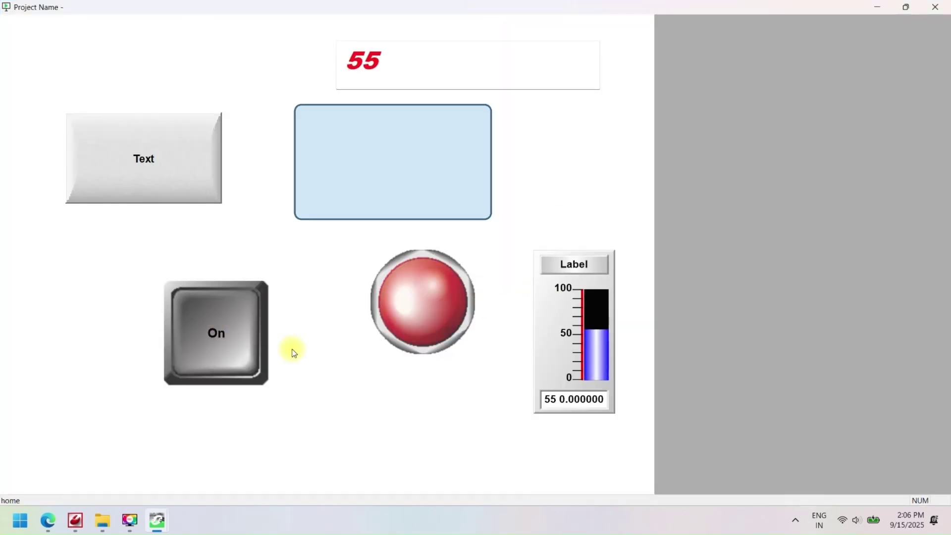
{"action": "left_click", "coordinate": [138, 169]}
{"action": "left_click", "coordinate": [492, 301]}
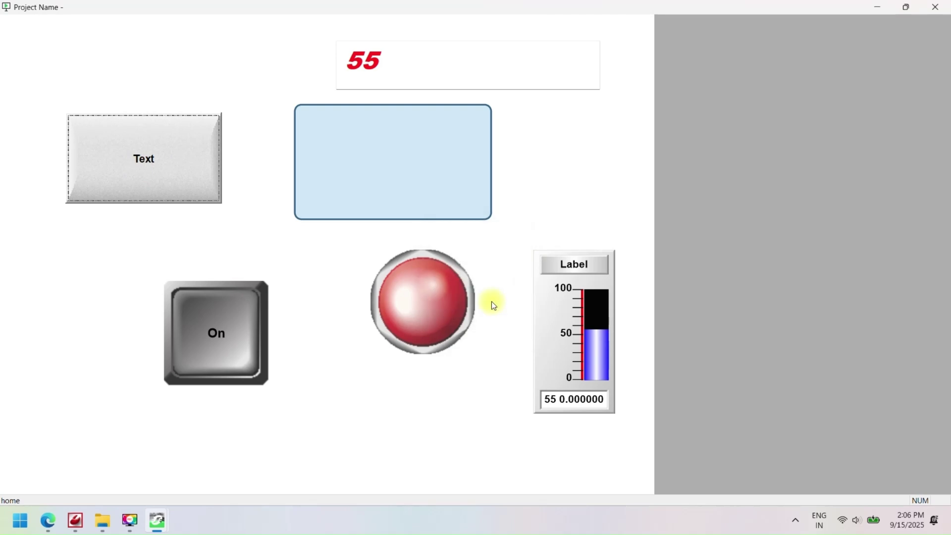
Change the tag value from 55 to 56, then close the runtime viewer
{"action": "left_click", "coordinate": [389, 68]}
{"action": "key", "text": "BackSpace"}
{"action": "type", "text": "56"}
{"action": "key", "text": "Return"}
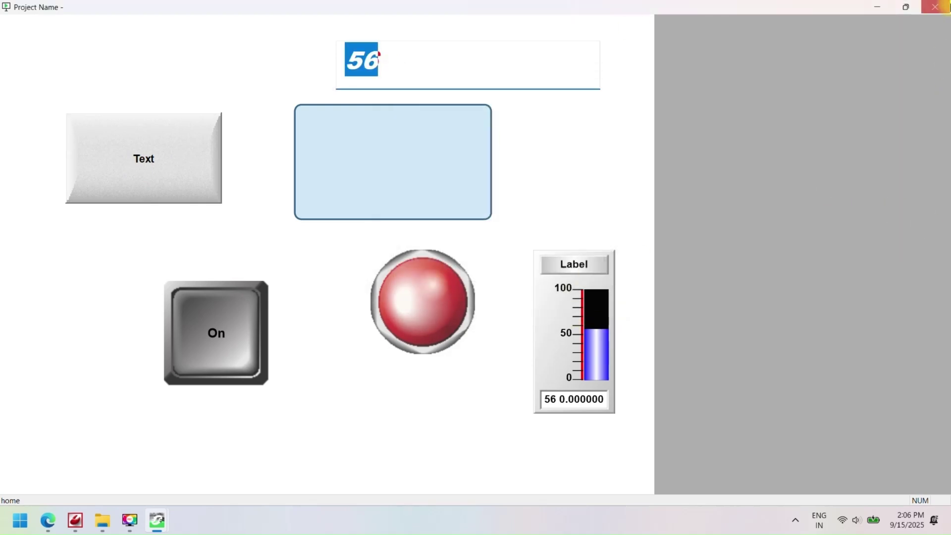
{"action": "left_click", "coordinate": [936, 7]}
{"action": "left_click", "coordinate": [466, 293]}
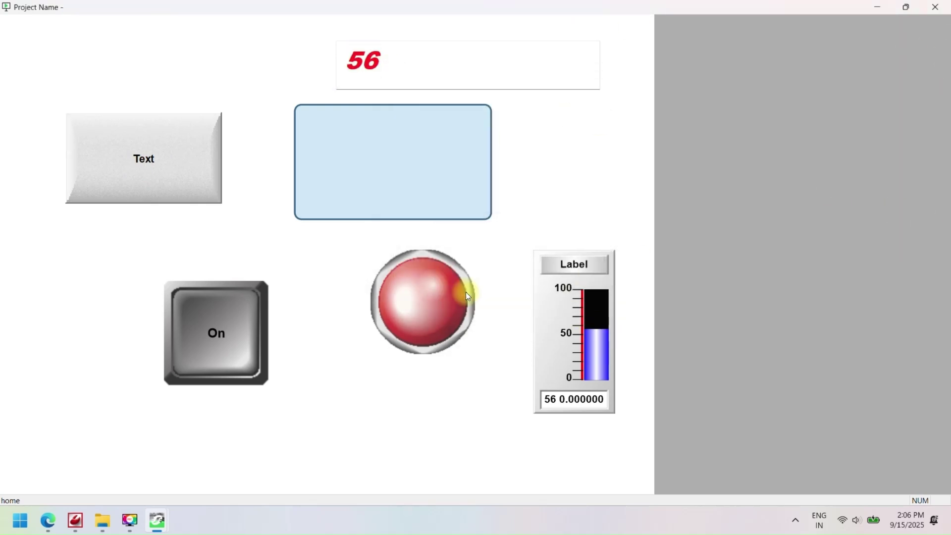